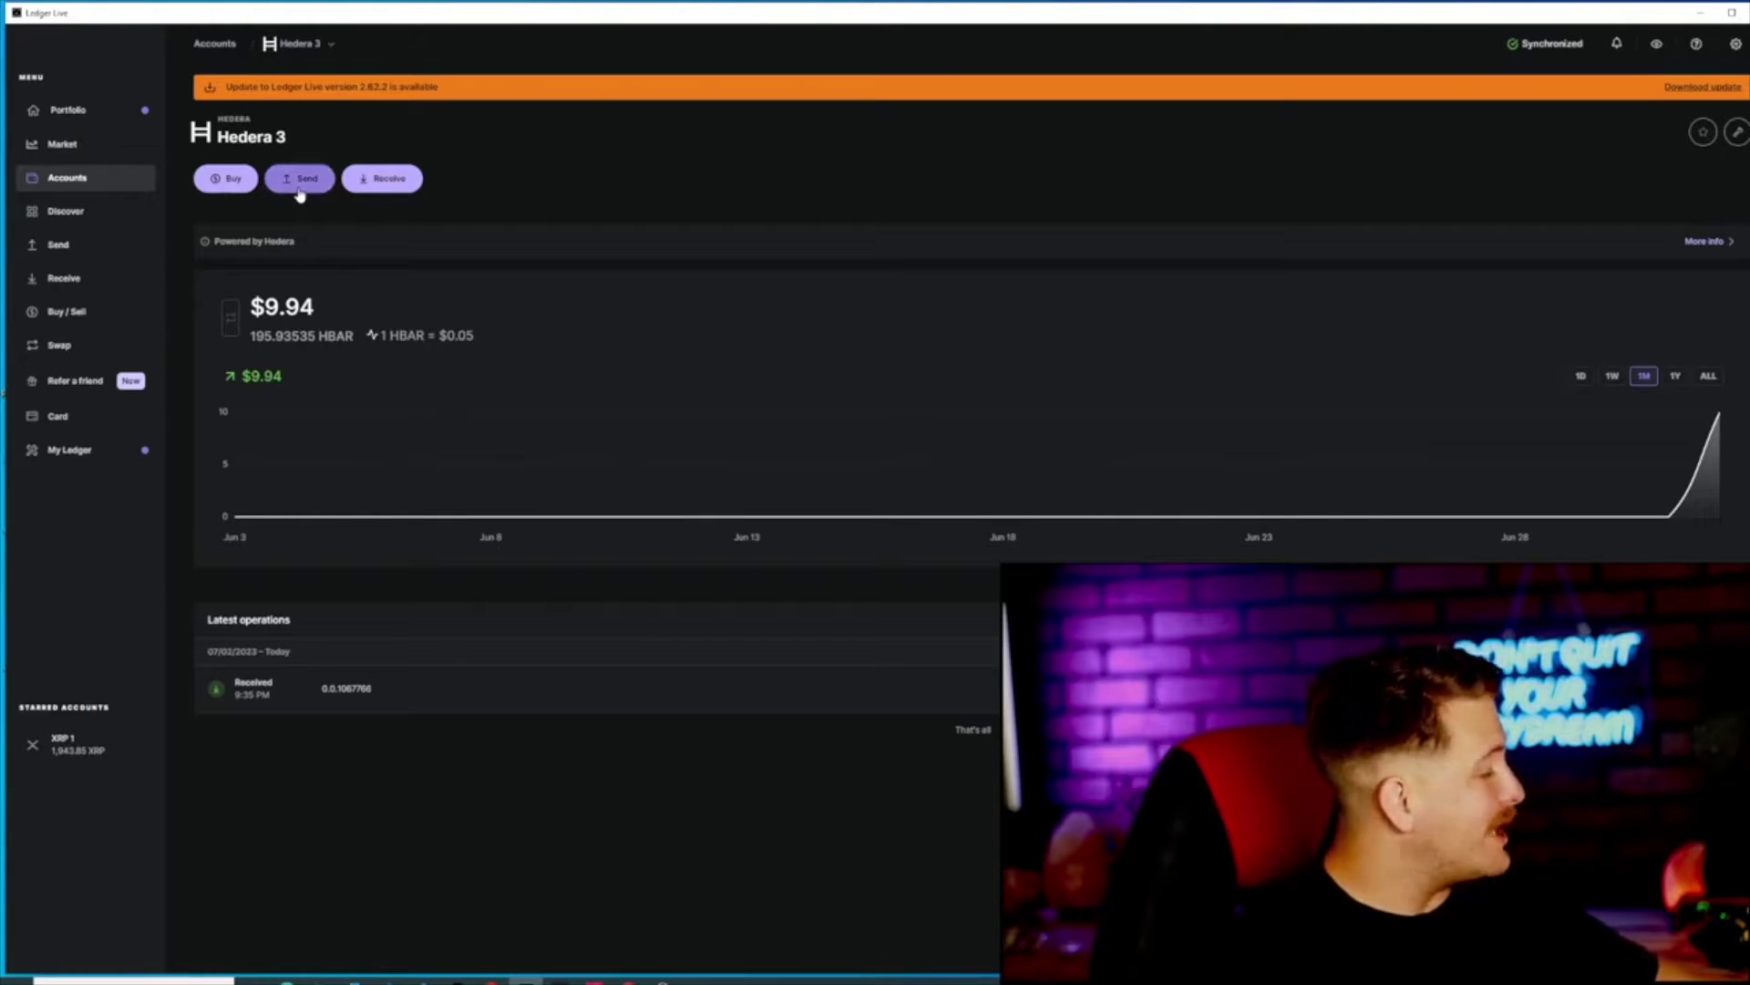
# Step: Start a send from the Hedera 3 account and enter the recipient address
pyautogui.click(299, 179)
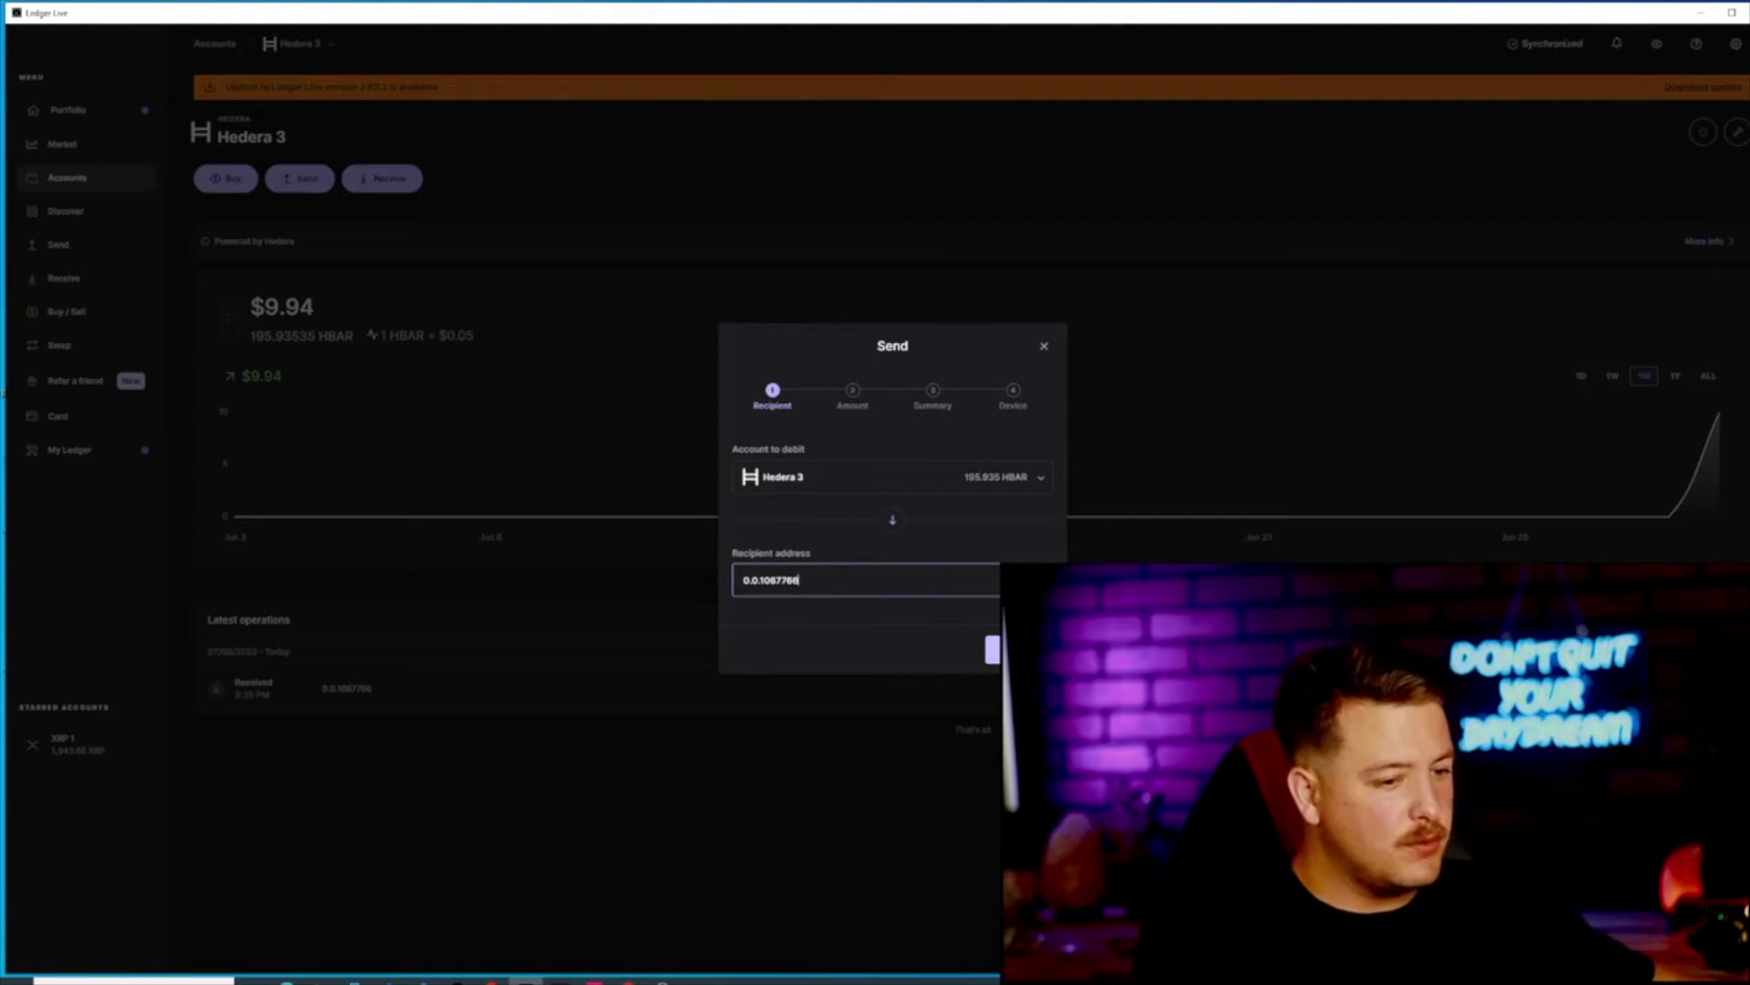
pyautogui.press('Return')
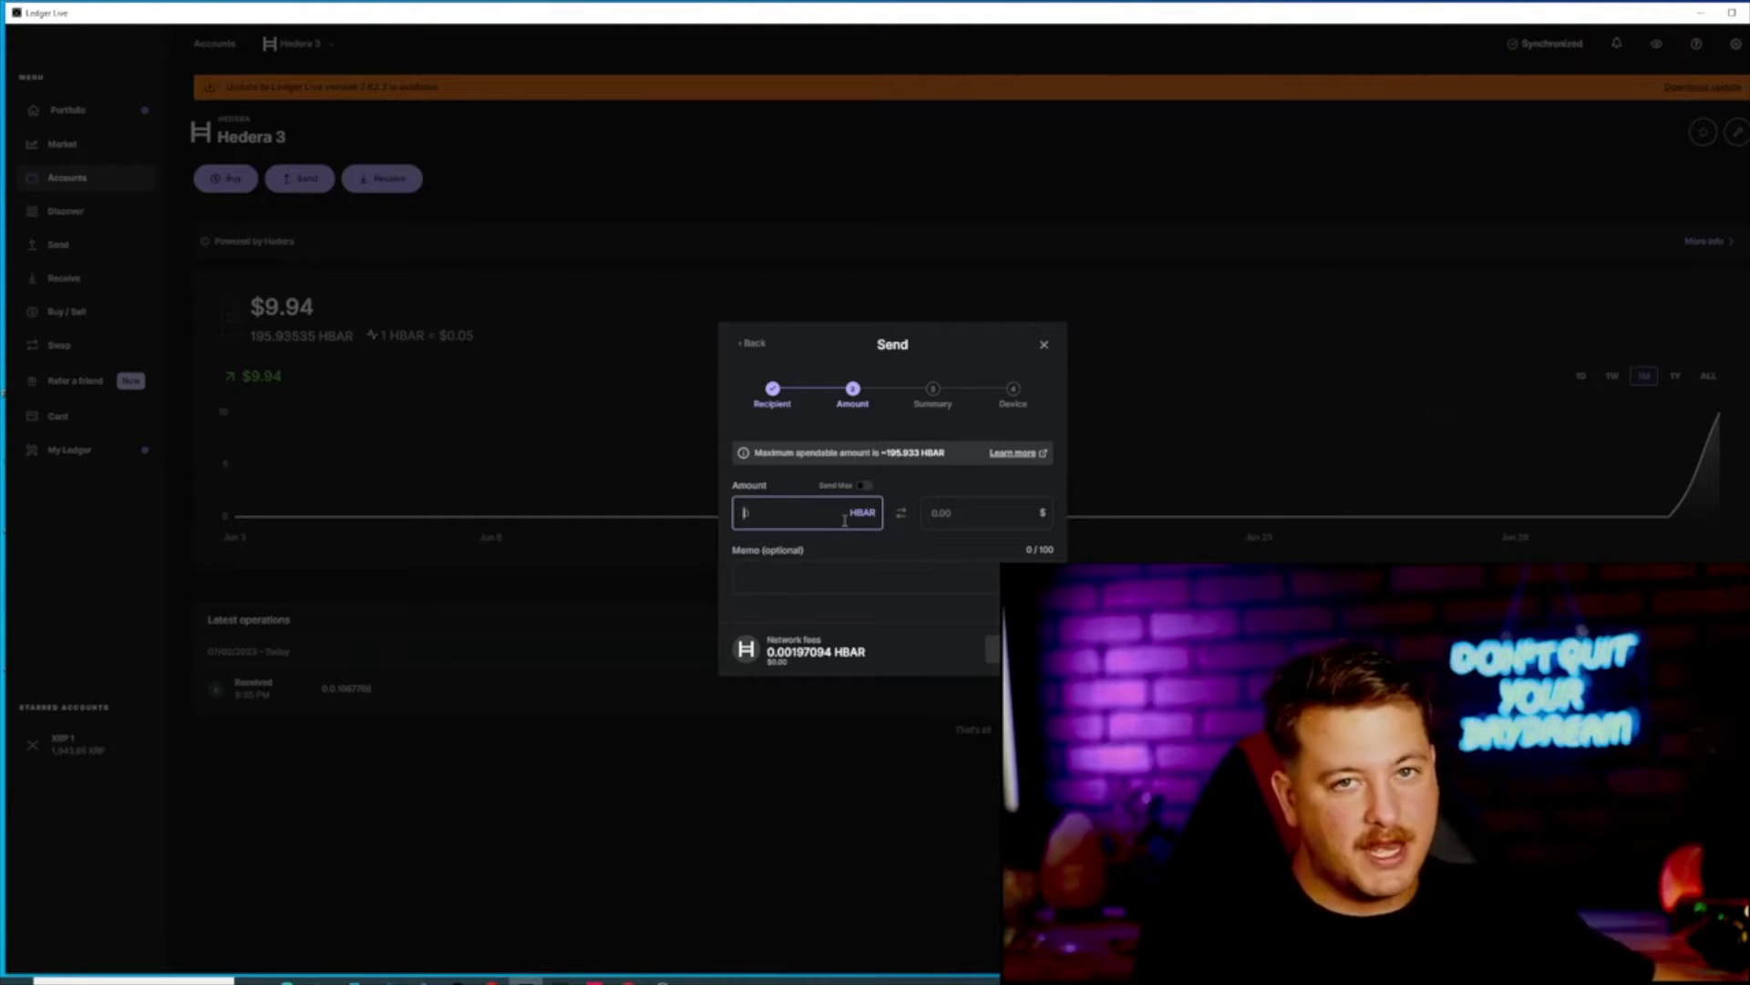
# Step: Enter 194 HBAR as the amount, paste the required memo, and continue to the summary
pyautogui.write('194')
pyautogui.press('Tab')
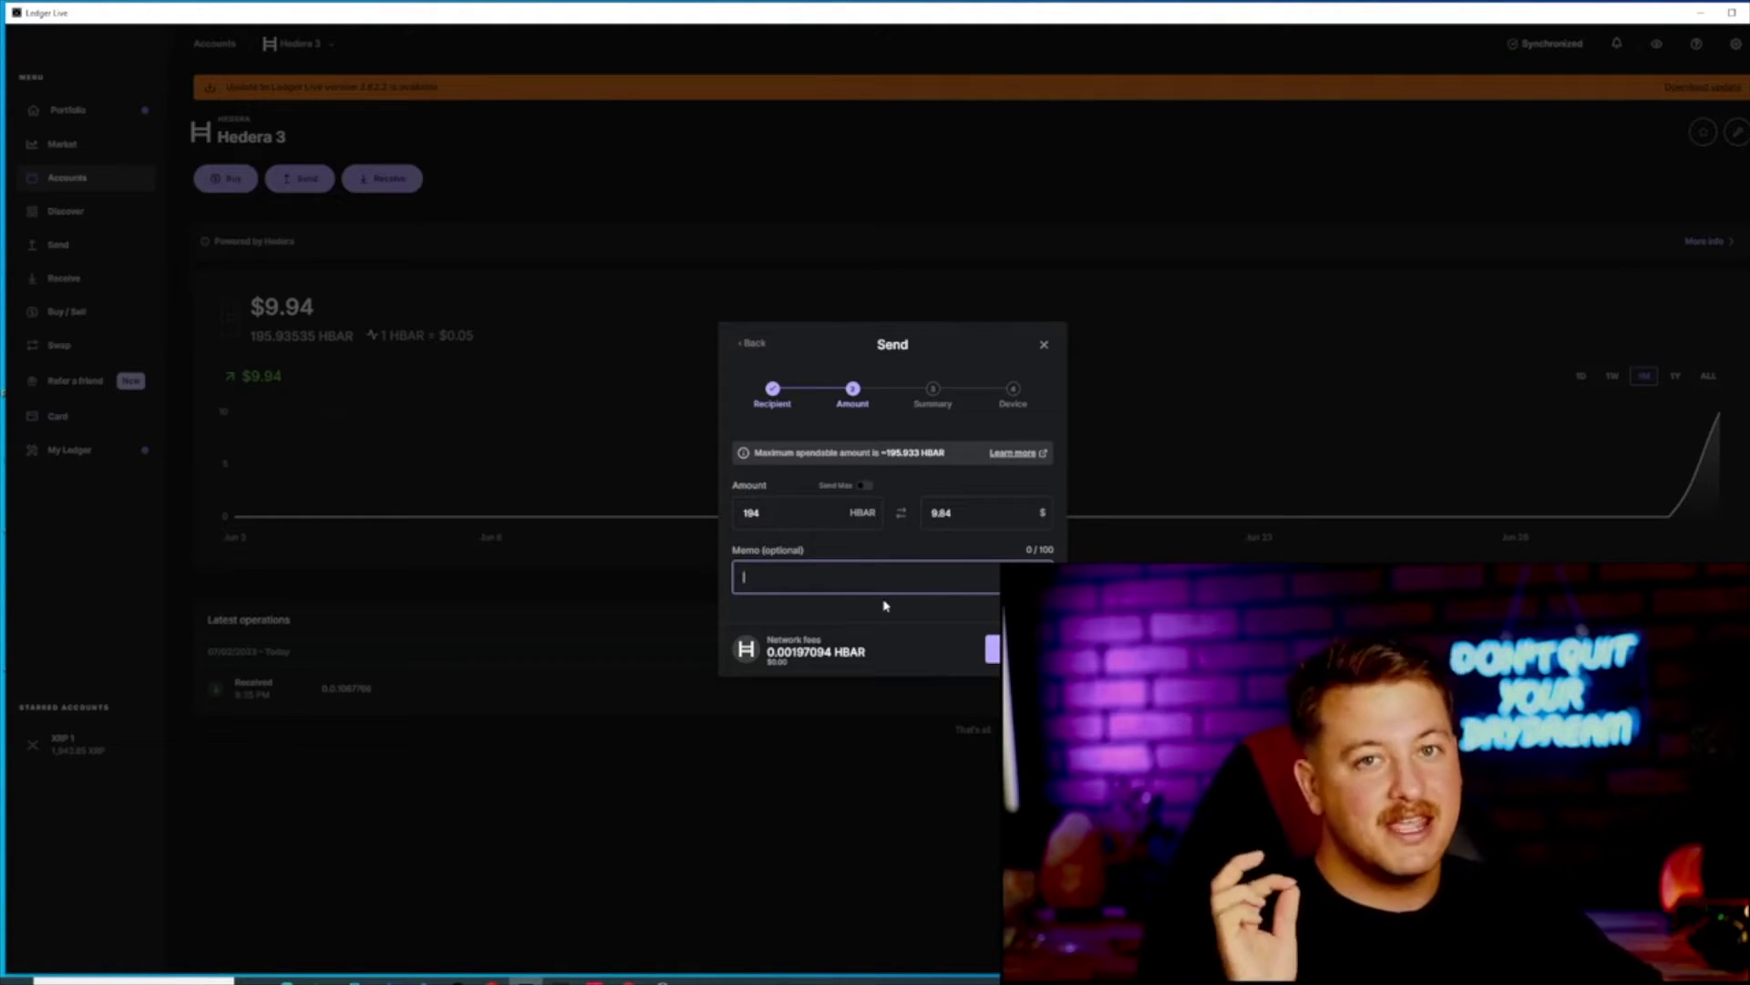
pyautogui.hotkey('ctrl', 'v')
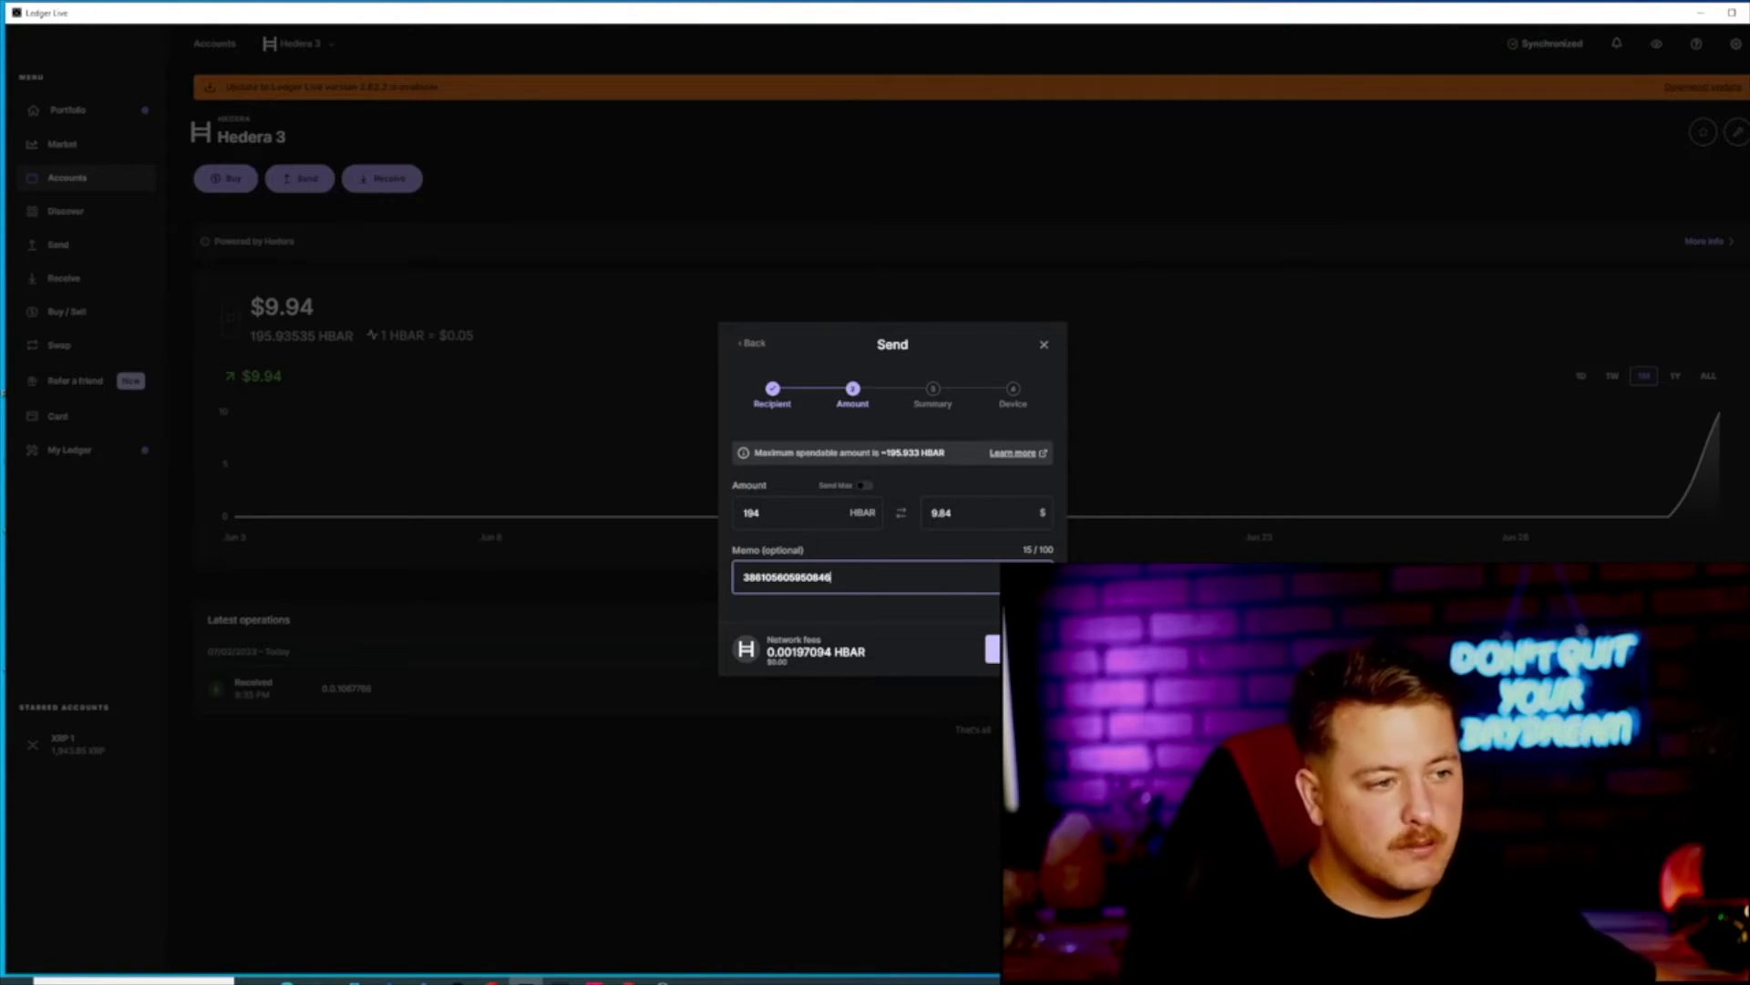
pyautogui.click(994, 648)
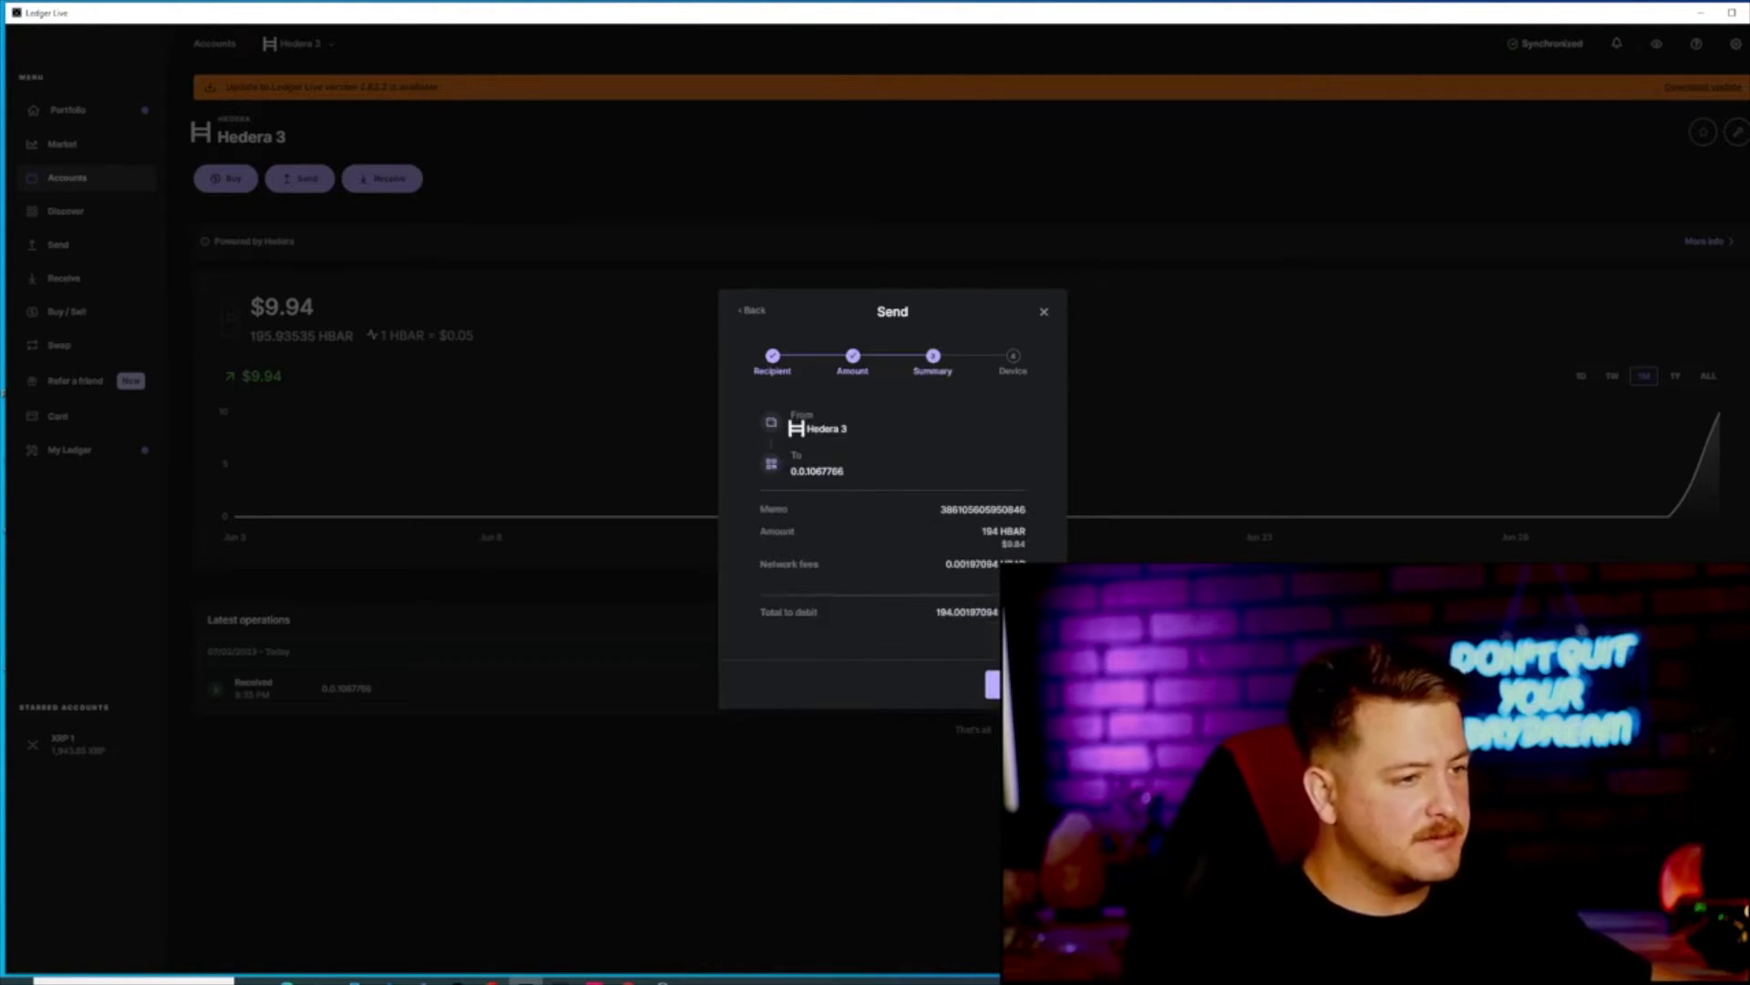
# Step: Approve the 194 HBAR transfer on the unlocked Ledger and dismiss the Transaction sent confirmation
pyautogui.click(994, 684)
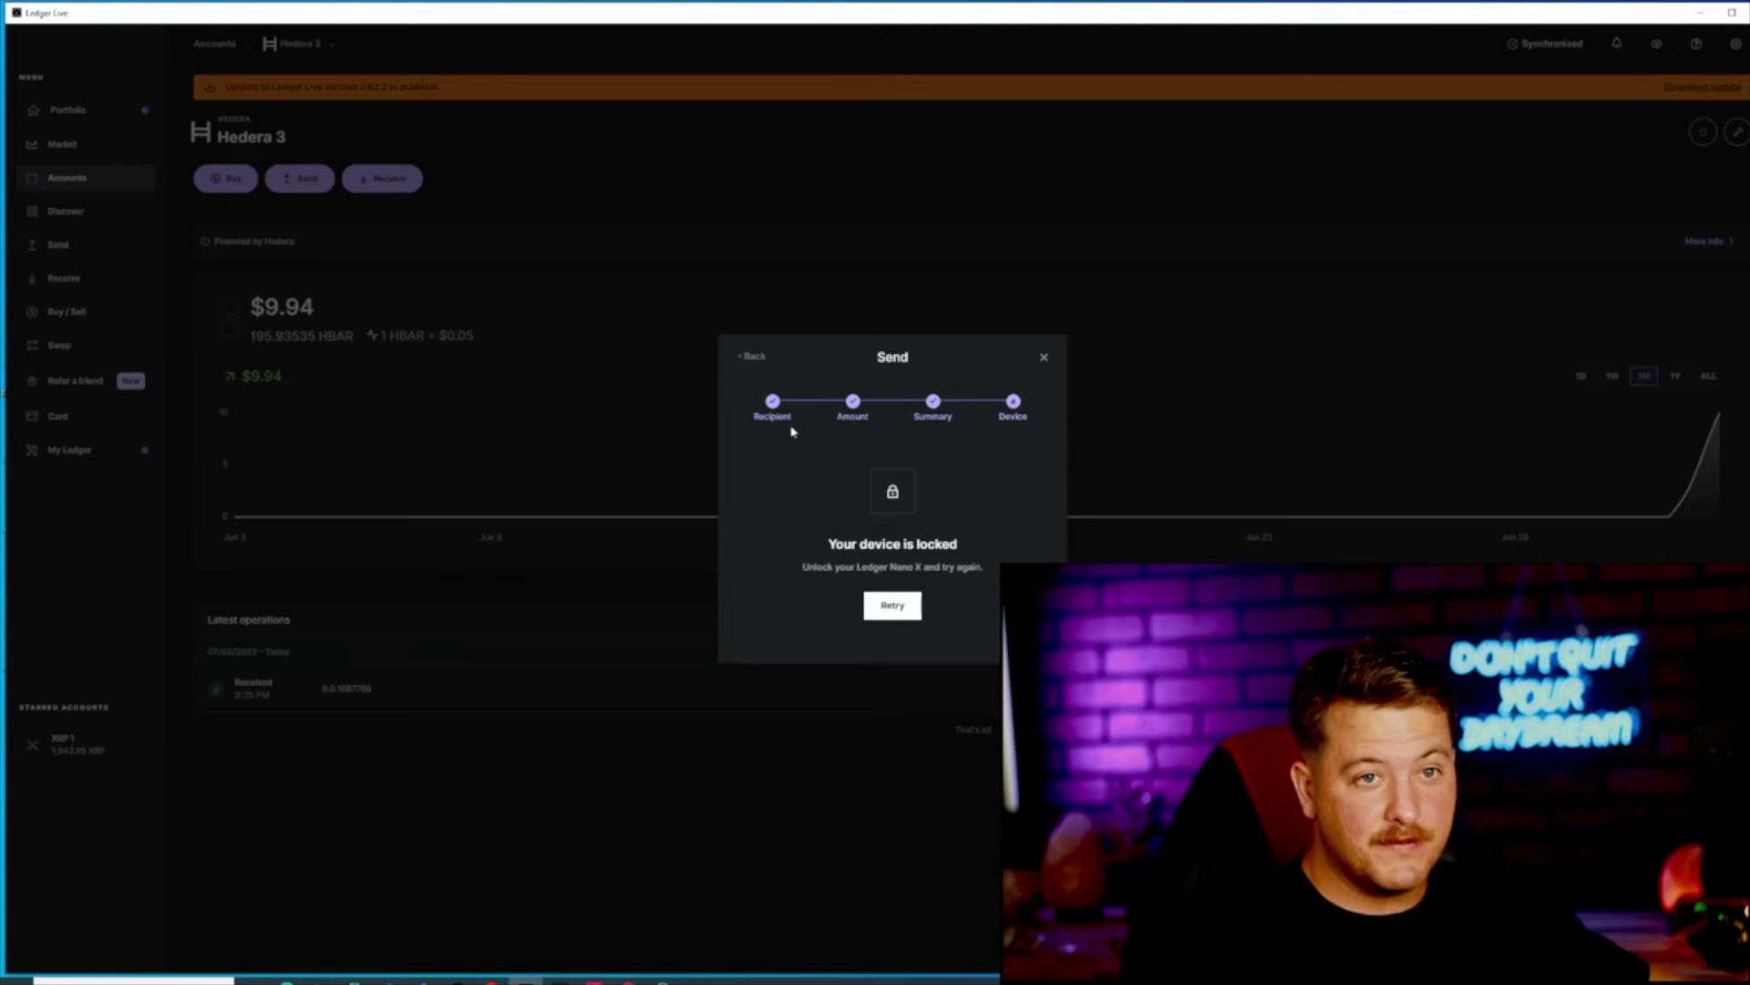
pyautogui.click(893, 605)
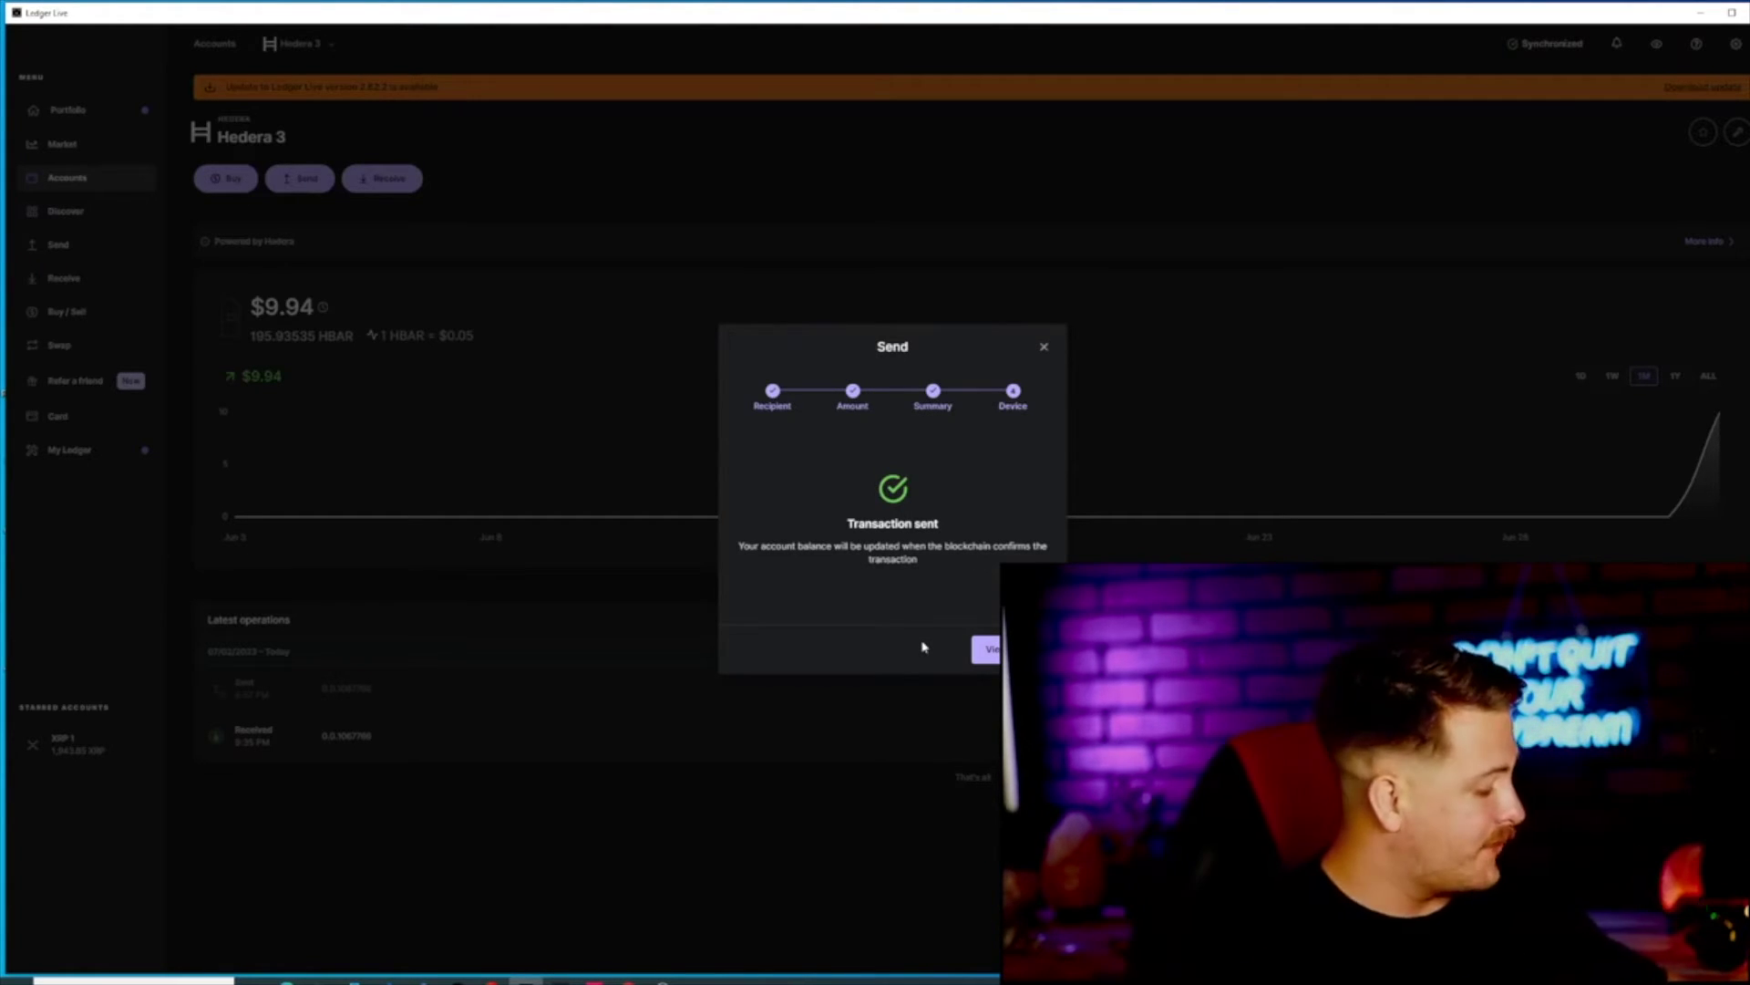
pyautogui.click(985, 643)
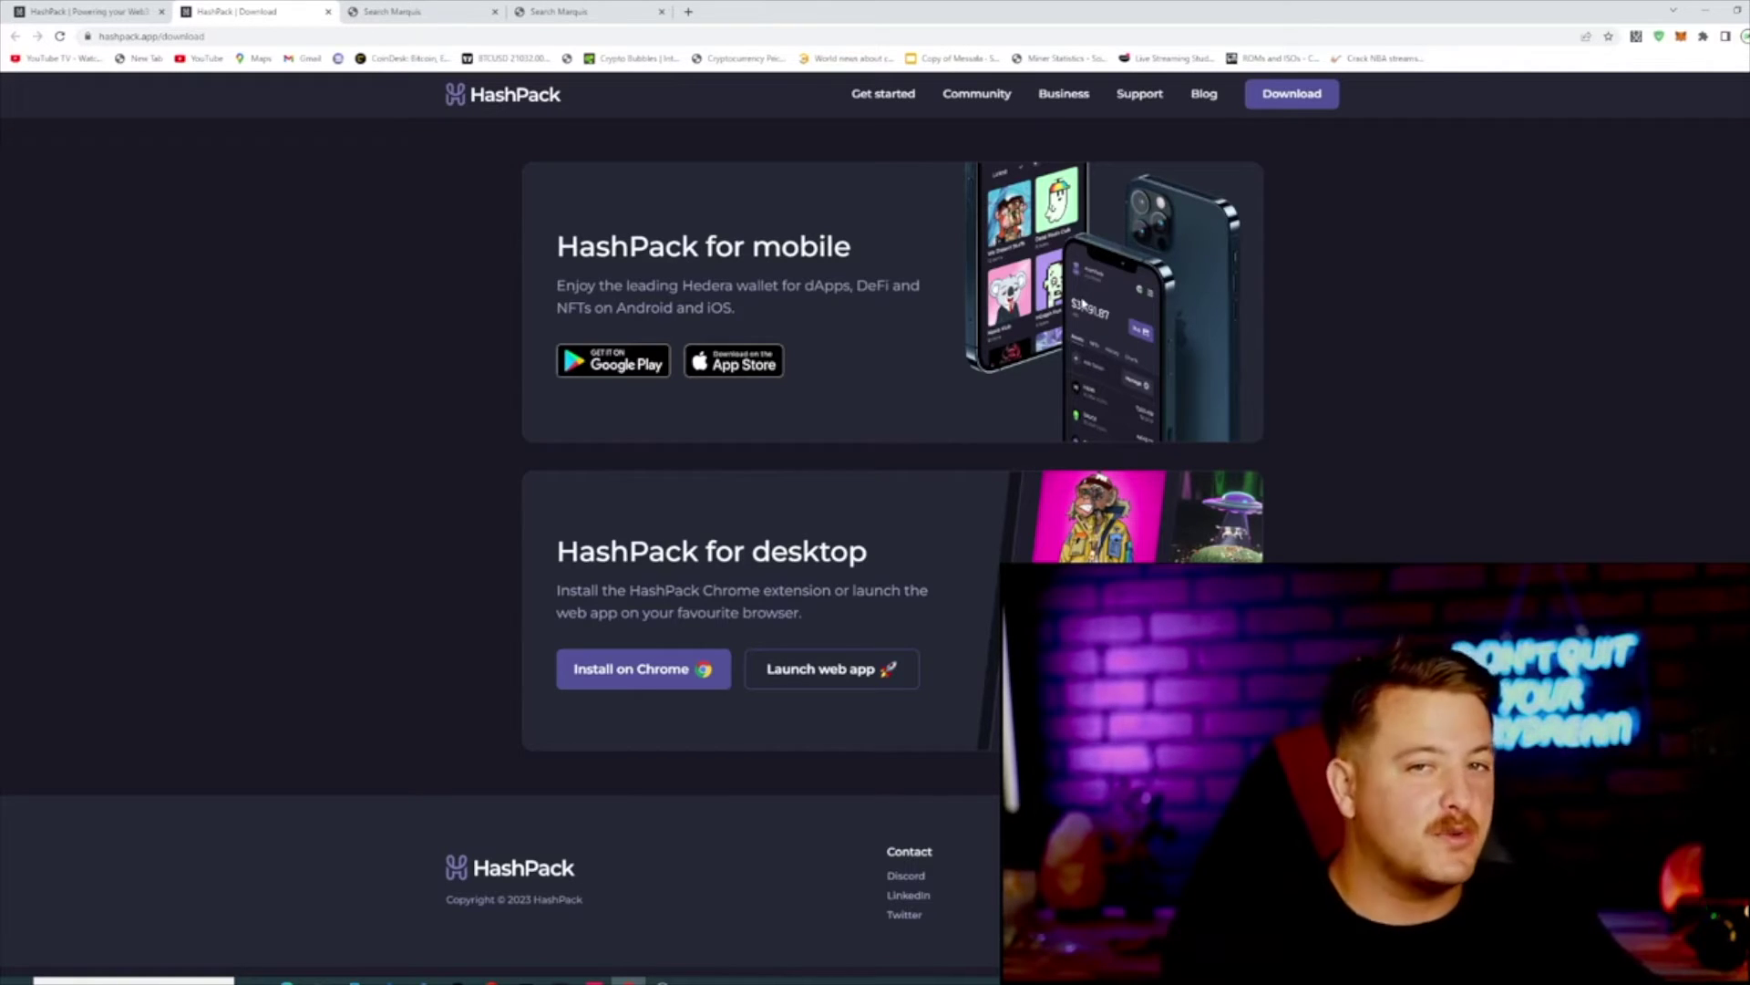
# Step: Close the extra tab and go to the HashPack download page via Get HashPack
pyautogui.hotkey('ctrl', 'w')
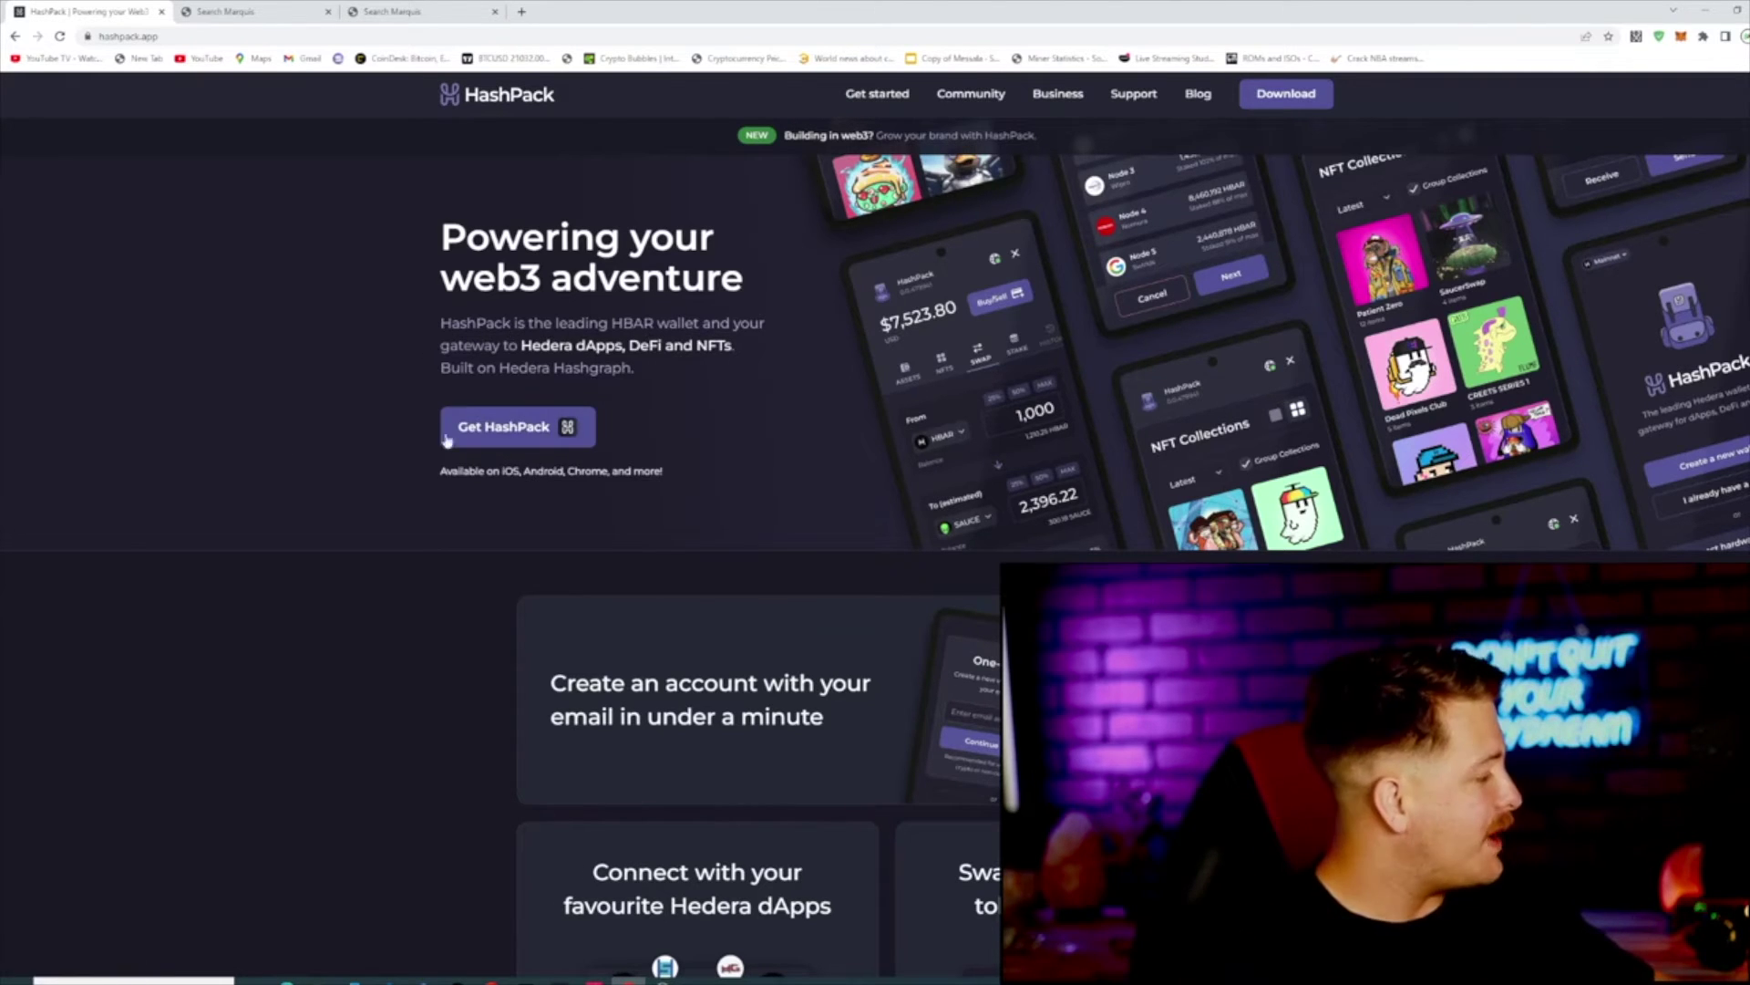
pyautogui.click(516, 427)
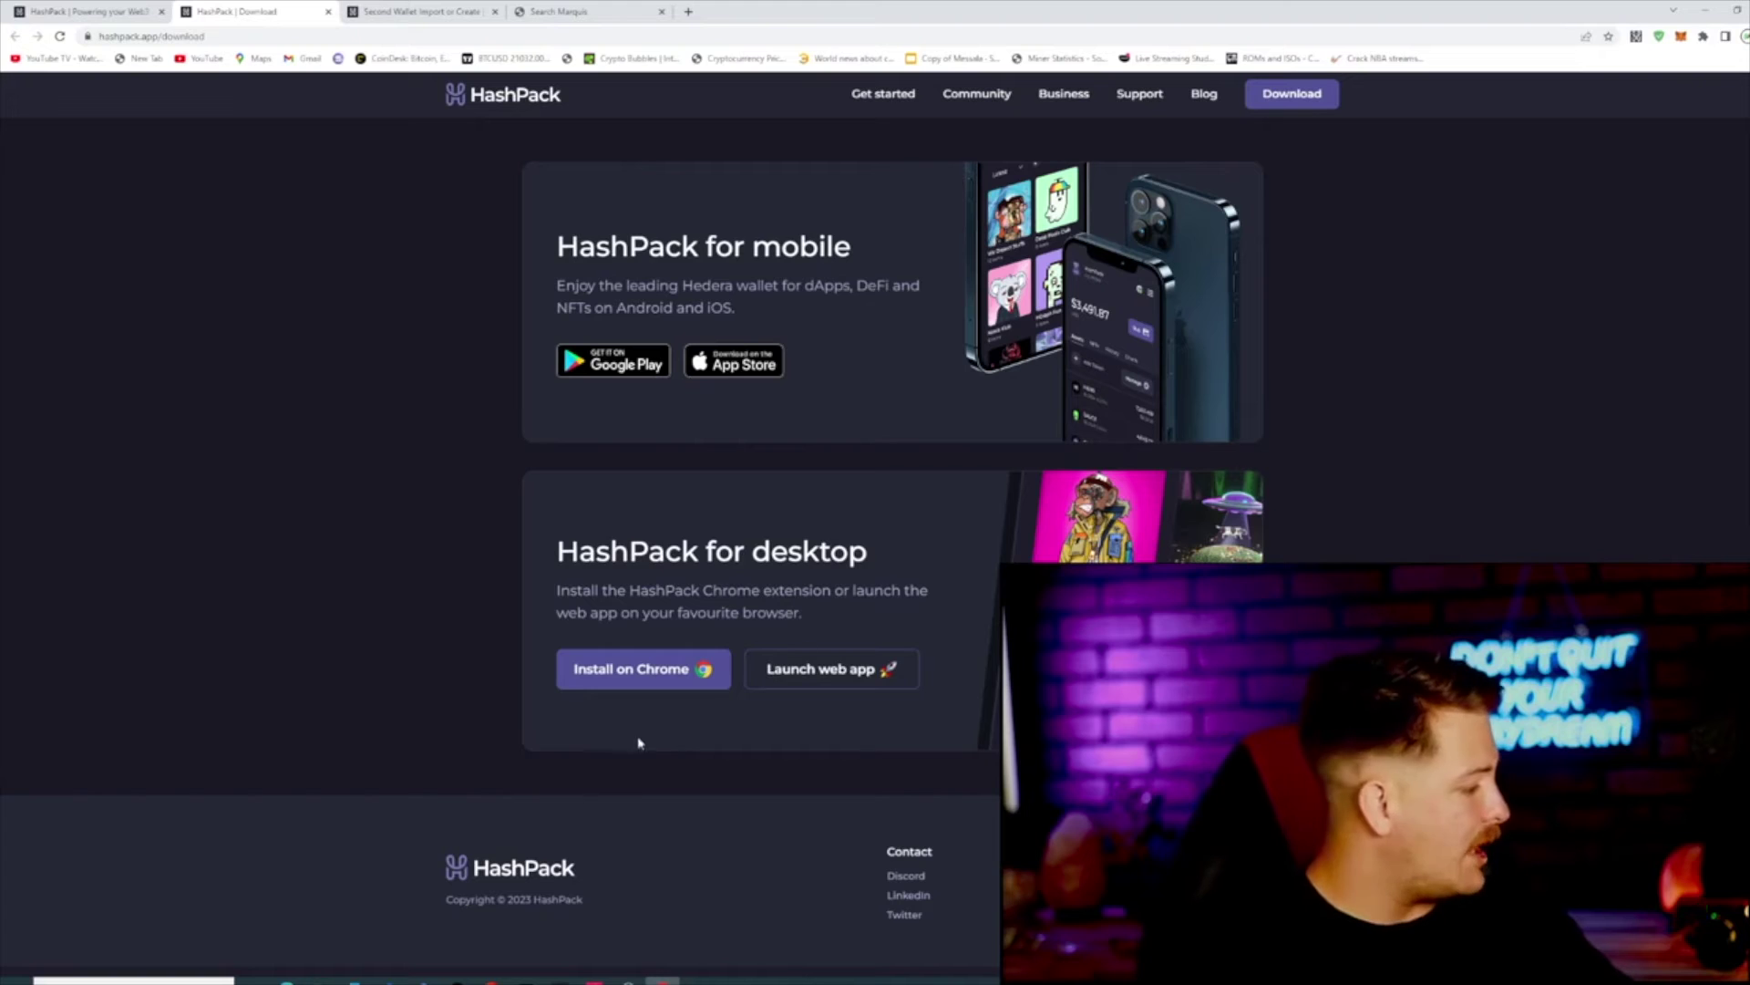
# Step: Choose Ledger as the hardware wallet, opt to create a new wallet, and start Connect Ledger
pyautogui.click(889, 669)
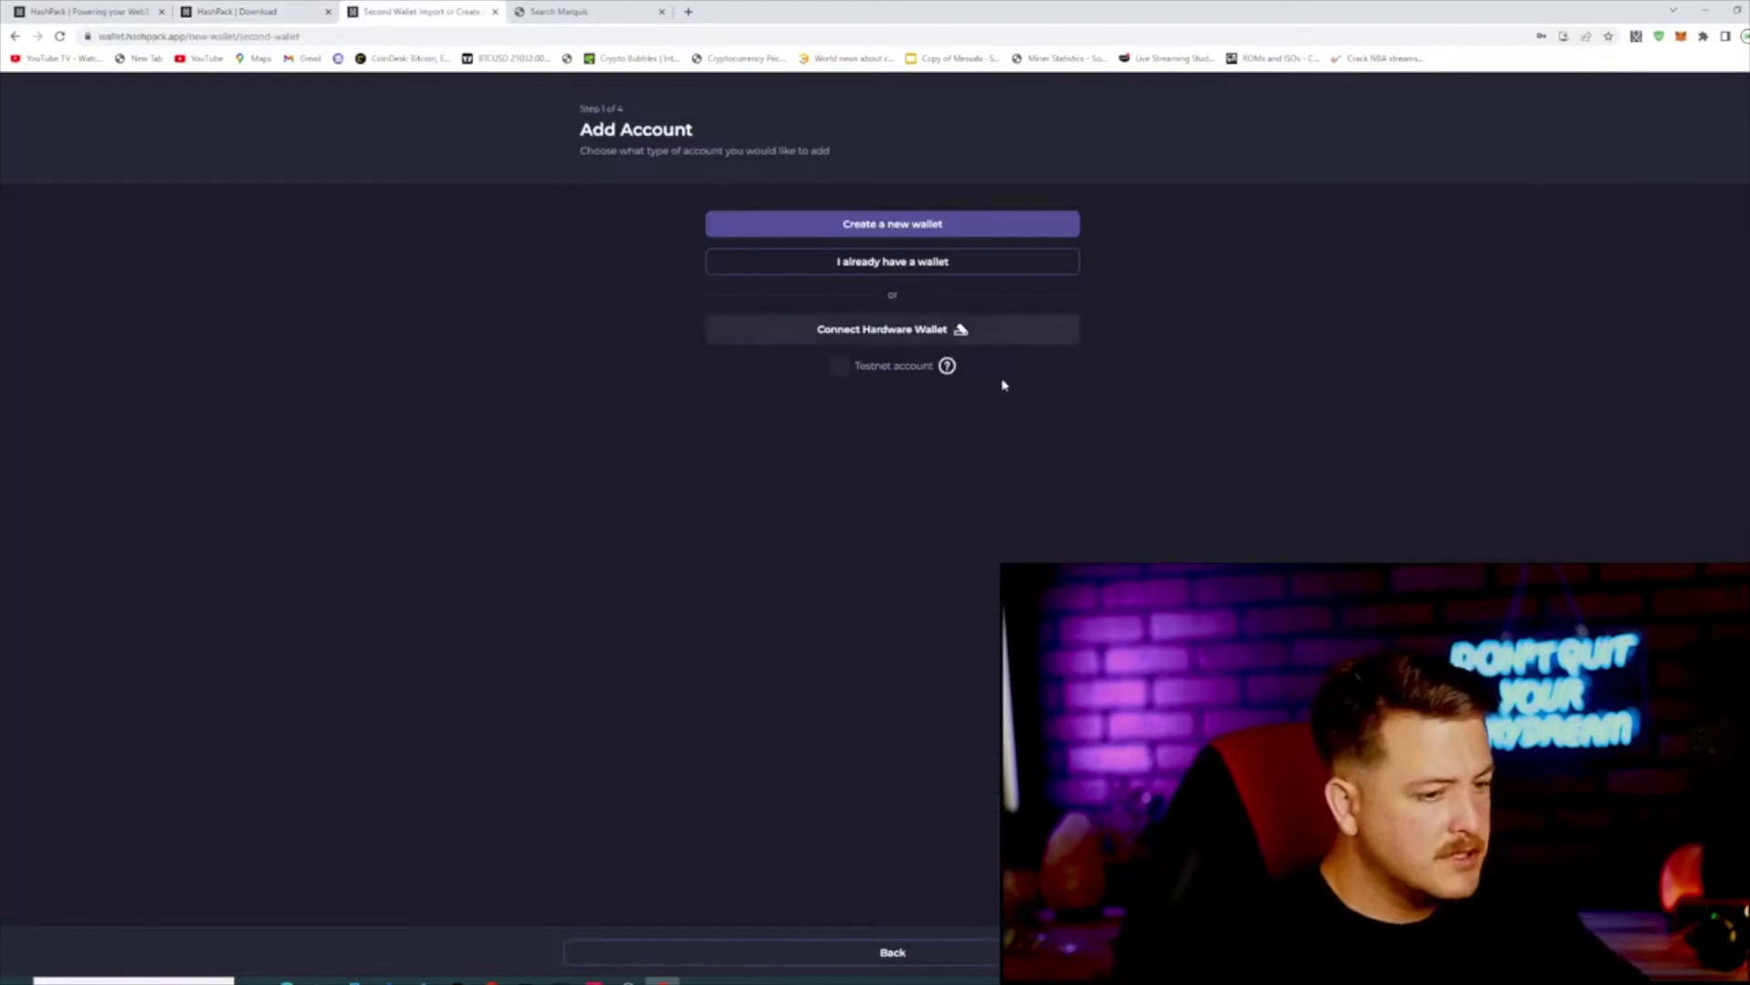
pyautogui.click(975, 334)
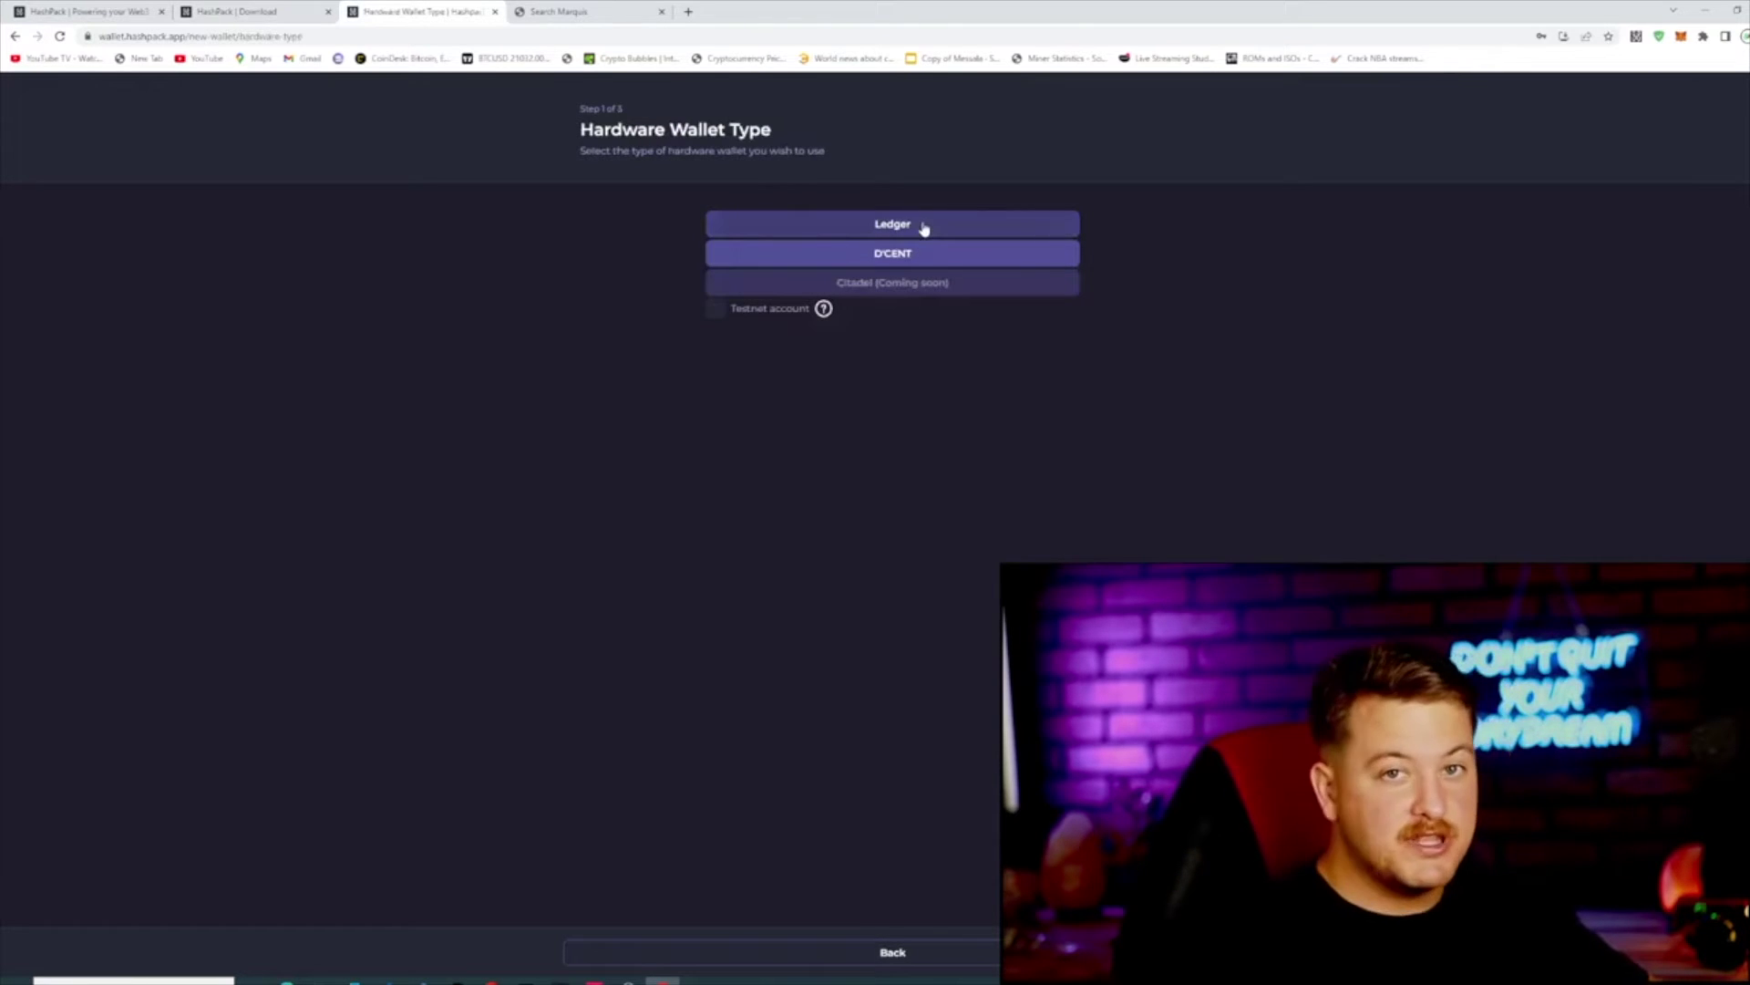
pyautogui.click(924, 228)
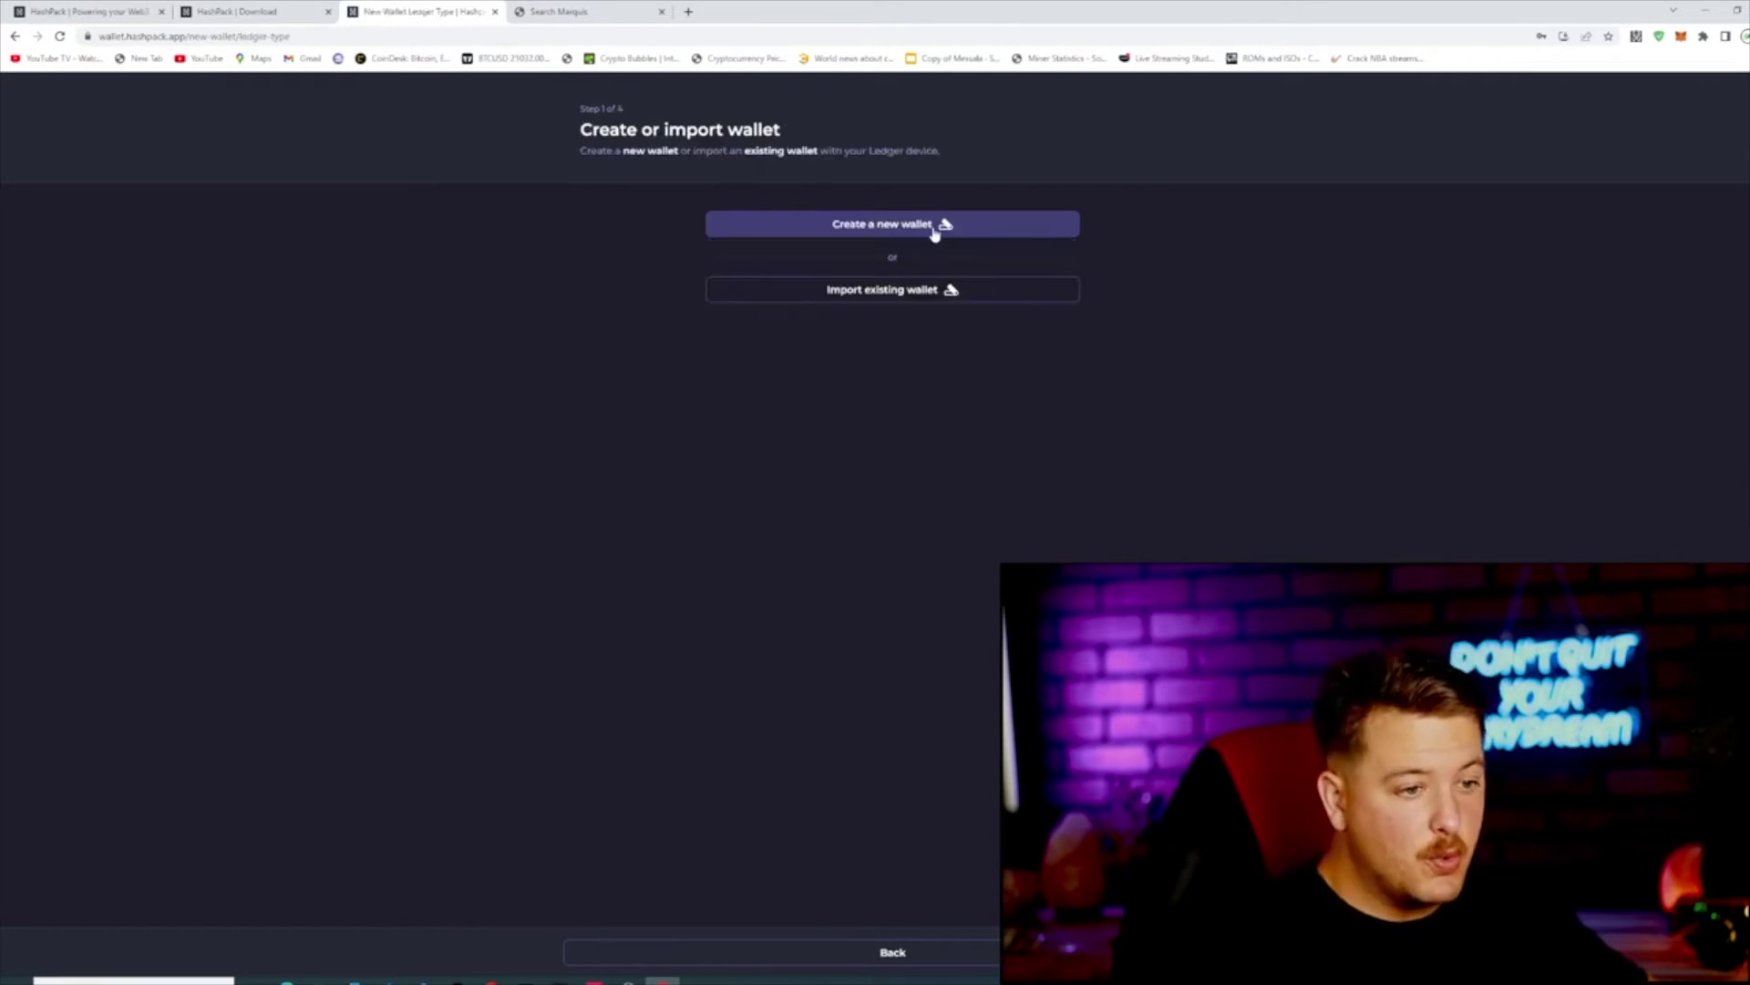
pyautogui.click(934, 232)
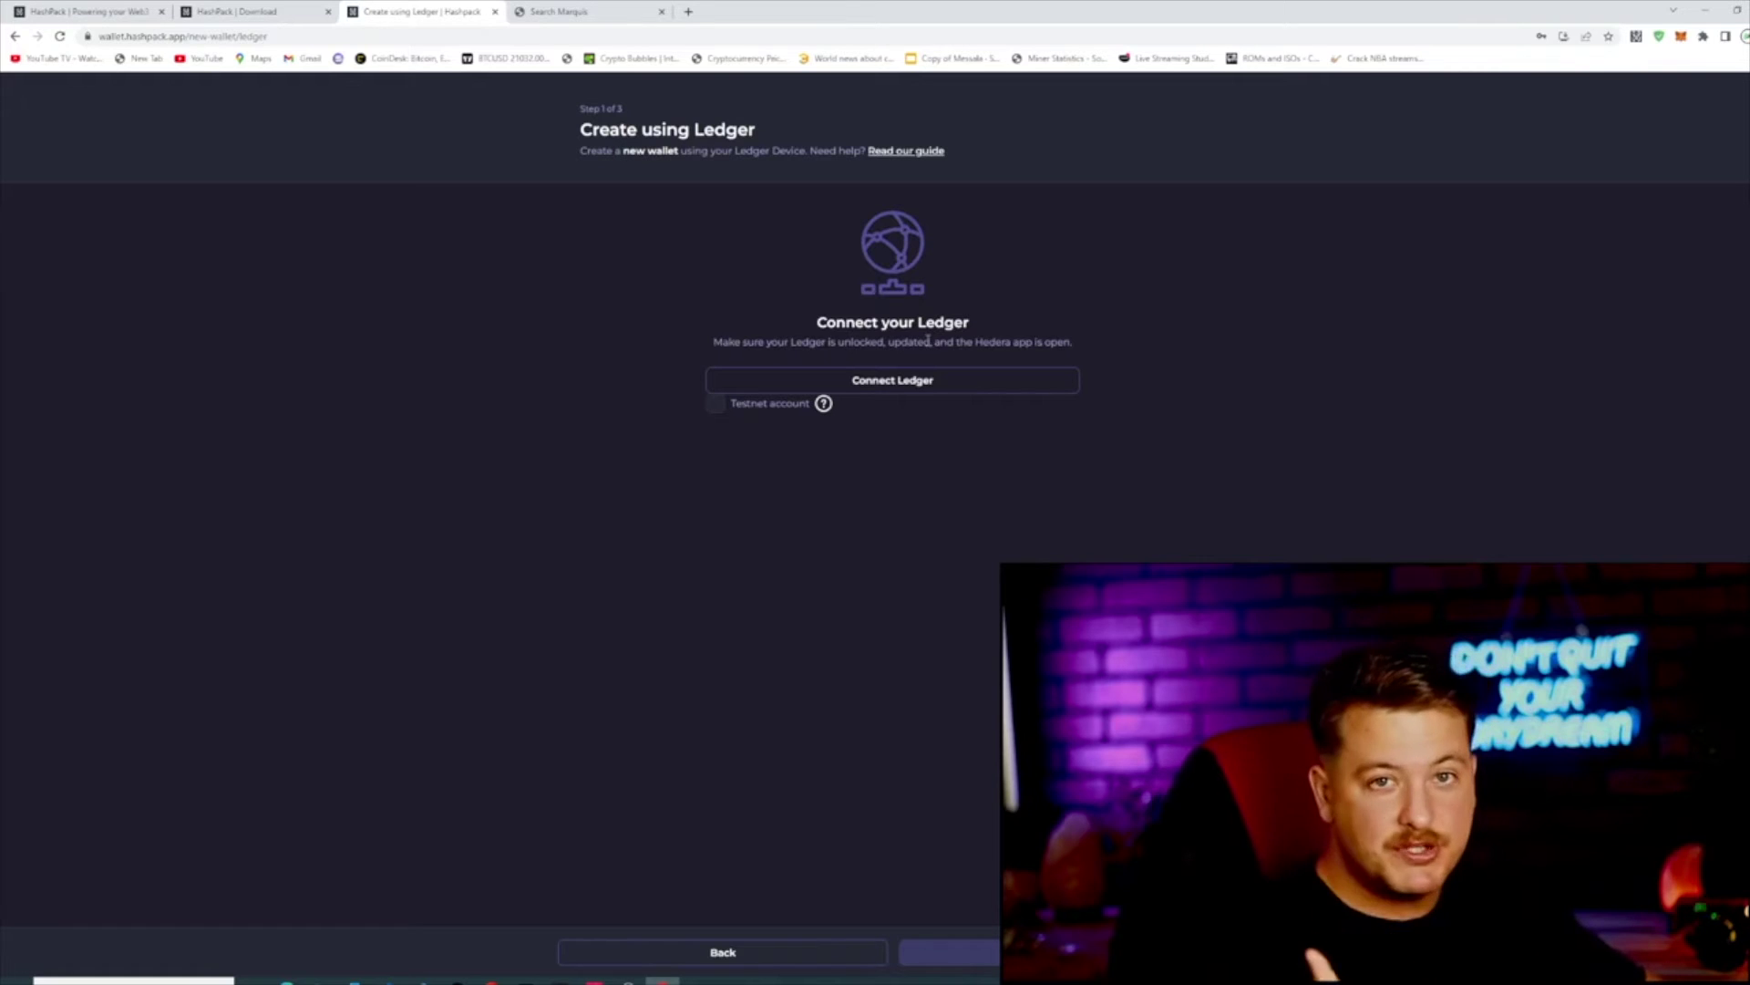
pyautogui.click(933, 393)
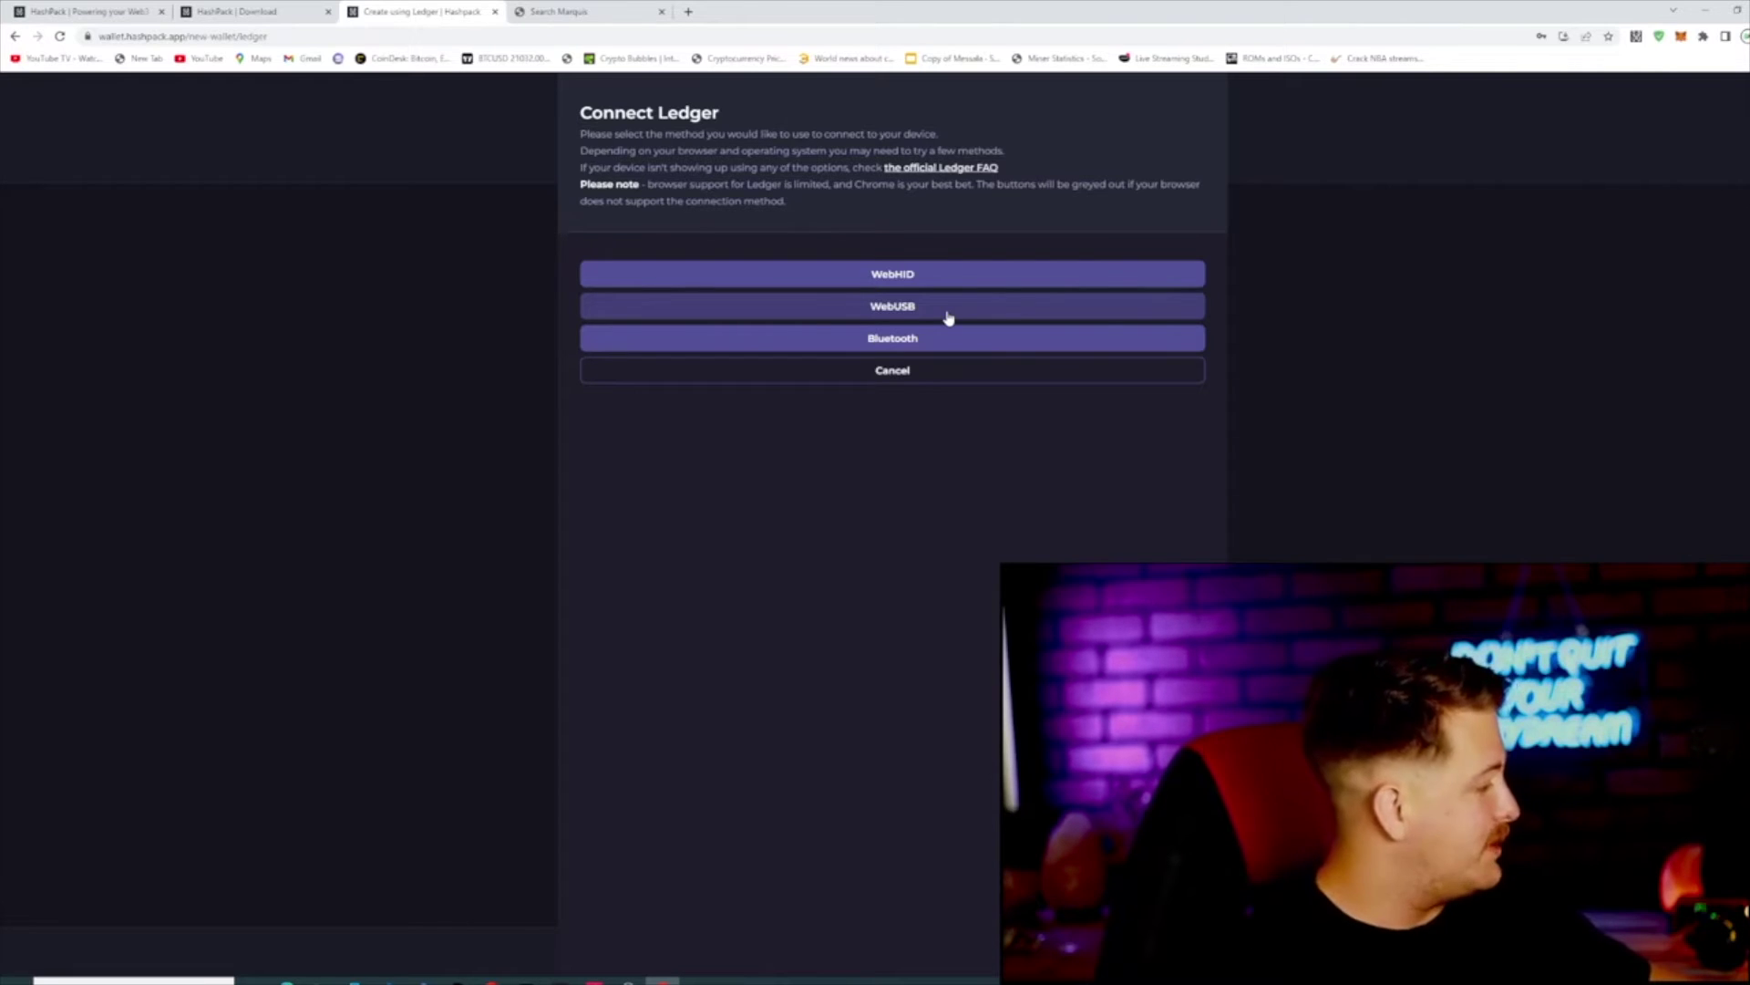
# Step: Connect the Ledger over USB, fetch the new wallet's public key, and return to Create
pyautogui.click(948, 314)
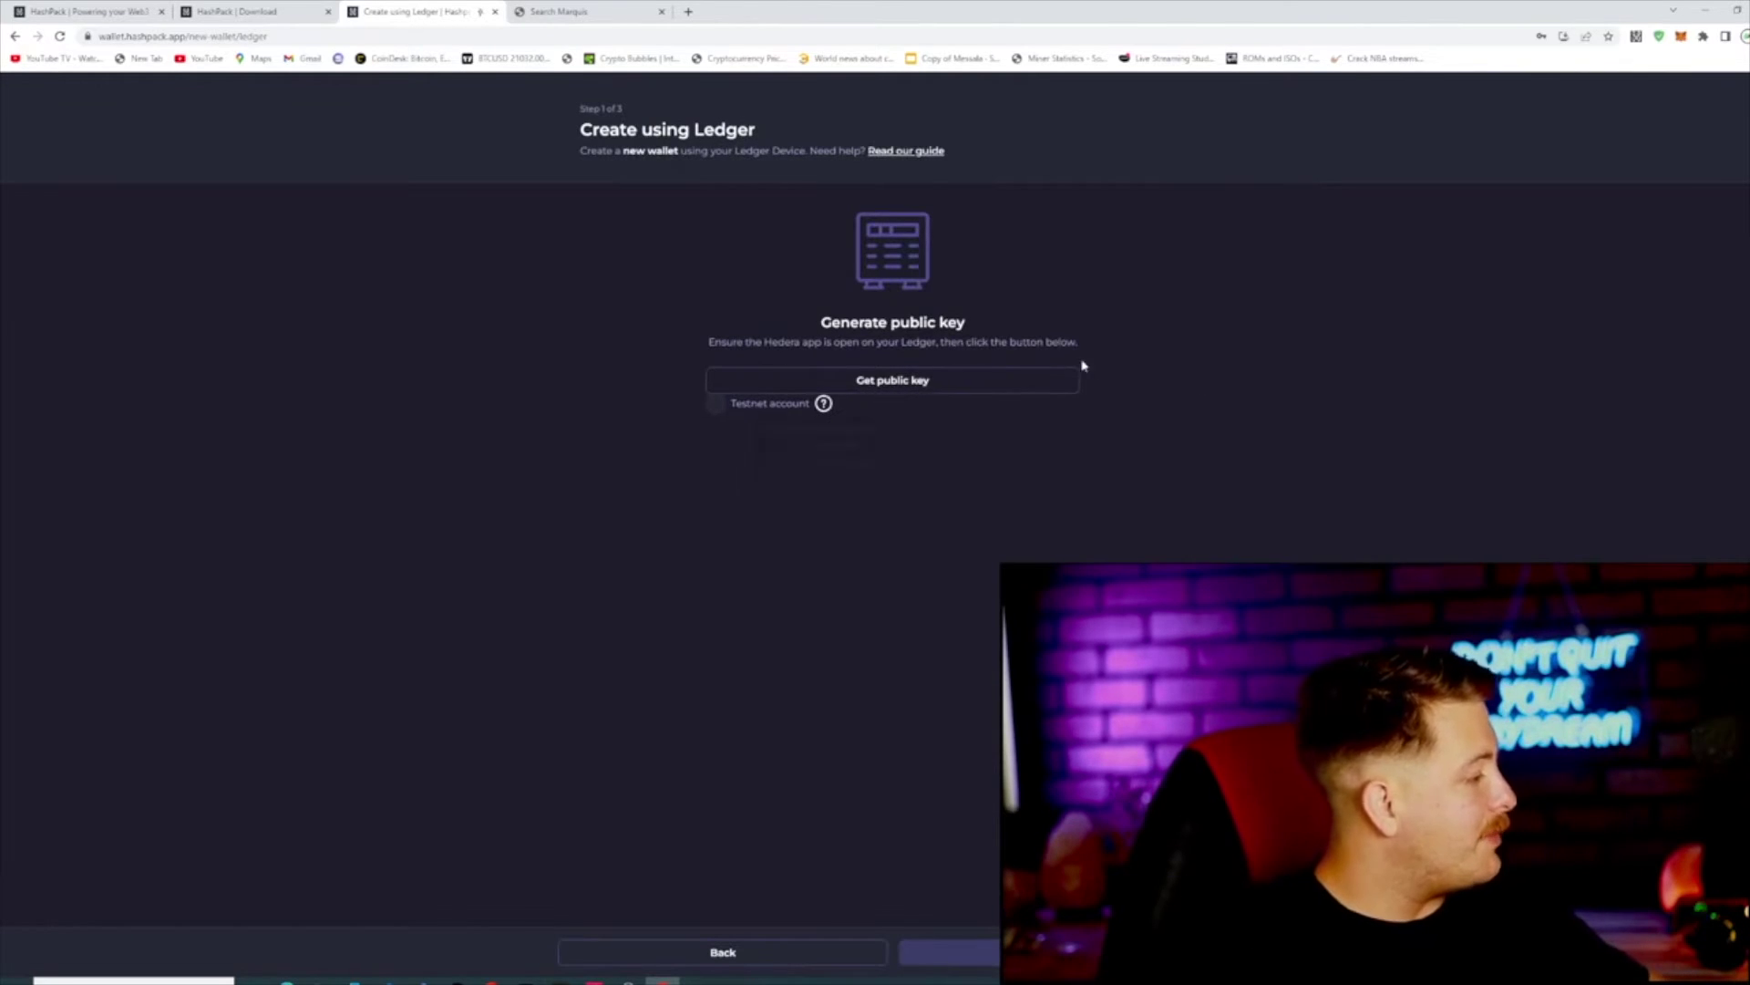
pyautogui.click(932, 378)
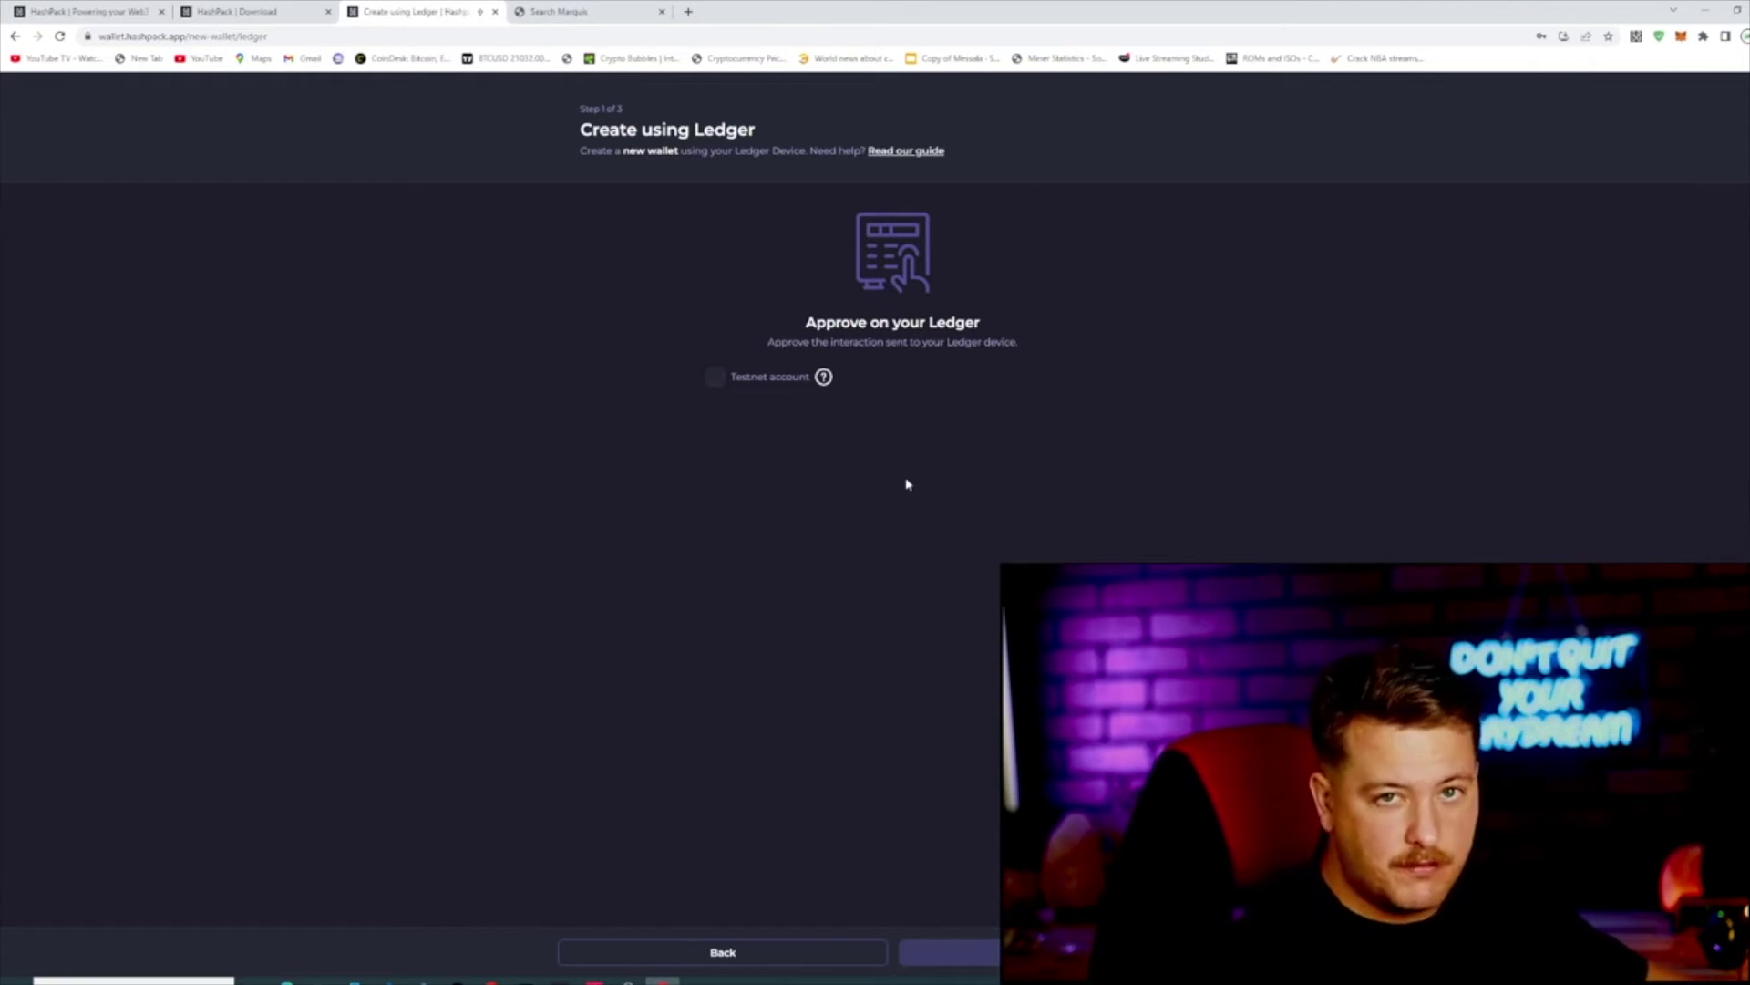
pyautogui.click(784, 954)
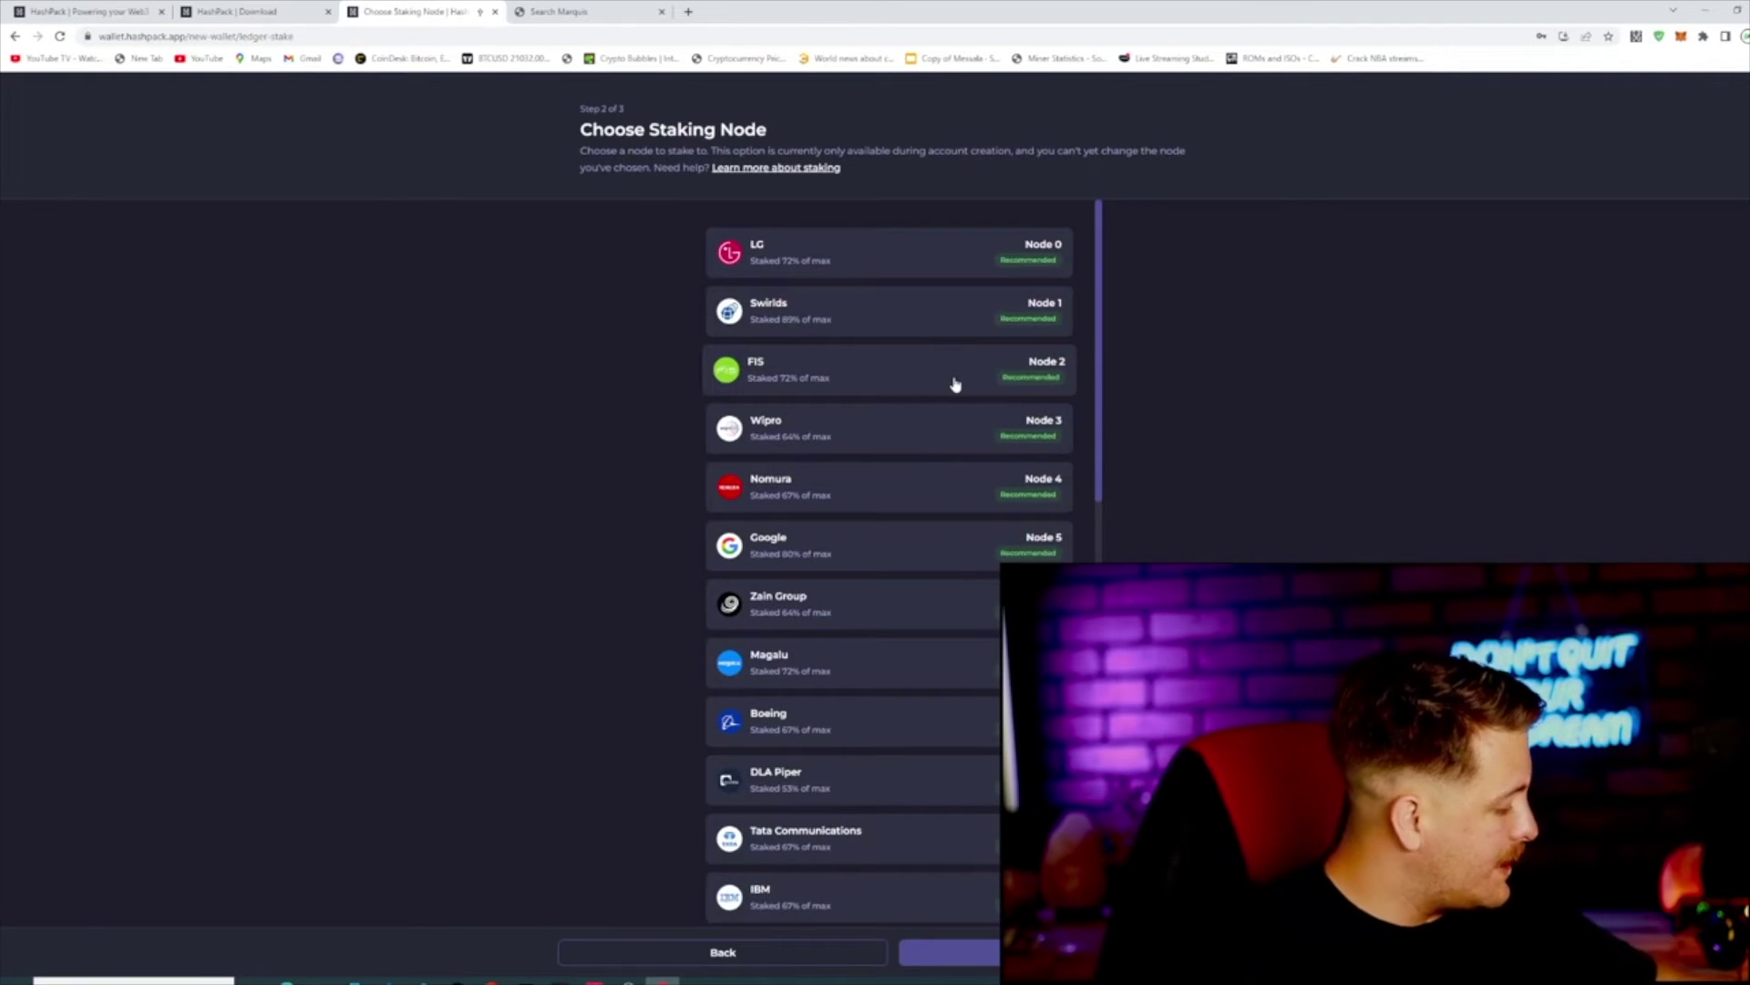
# Step: Pick a staking node from the list and enter the wallet nickname to finish creation
pyautogui.scroll(-1, 1053, 412)
pyautogui.scroll(1, 942, 422)
pyautogui.scroll(-2, 988, 336)
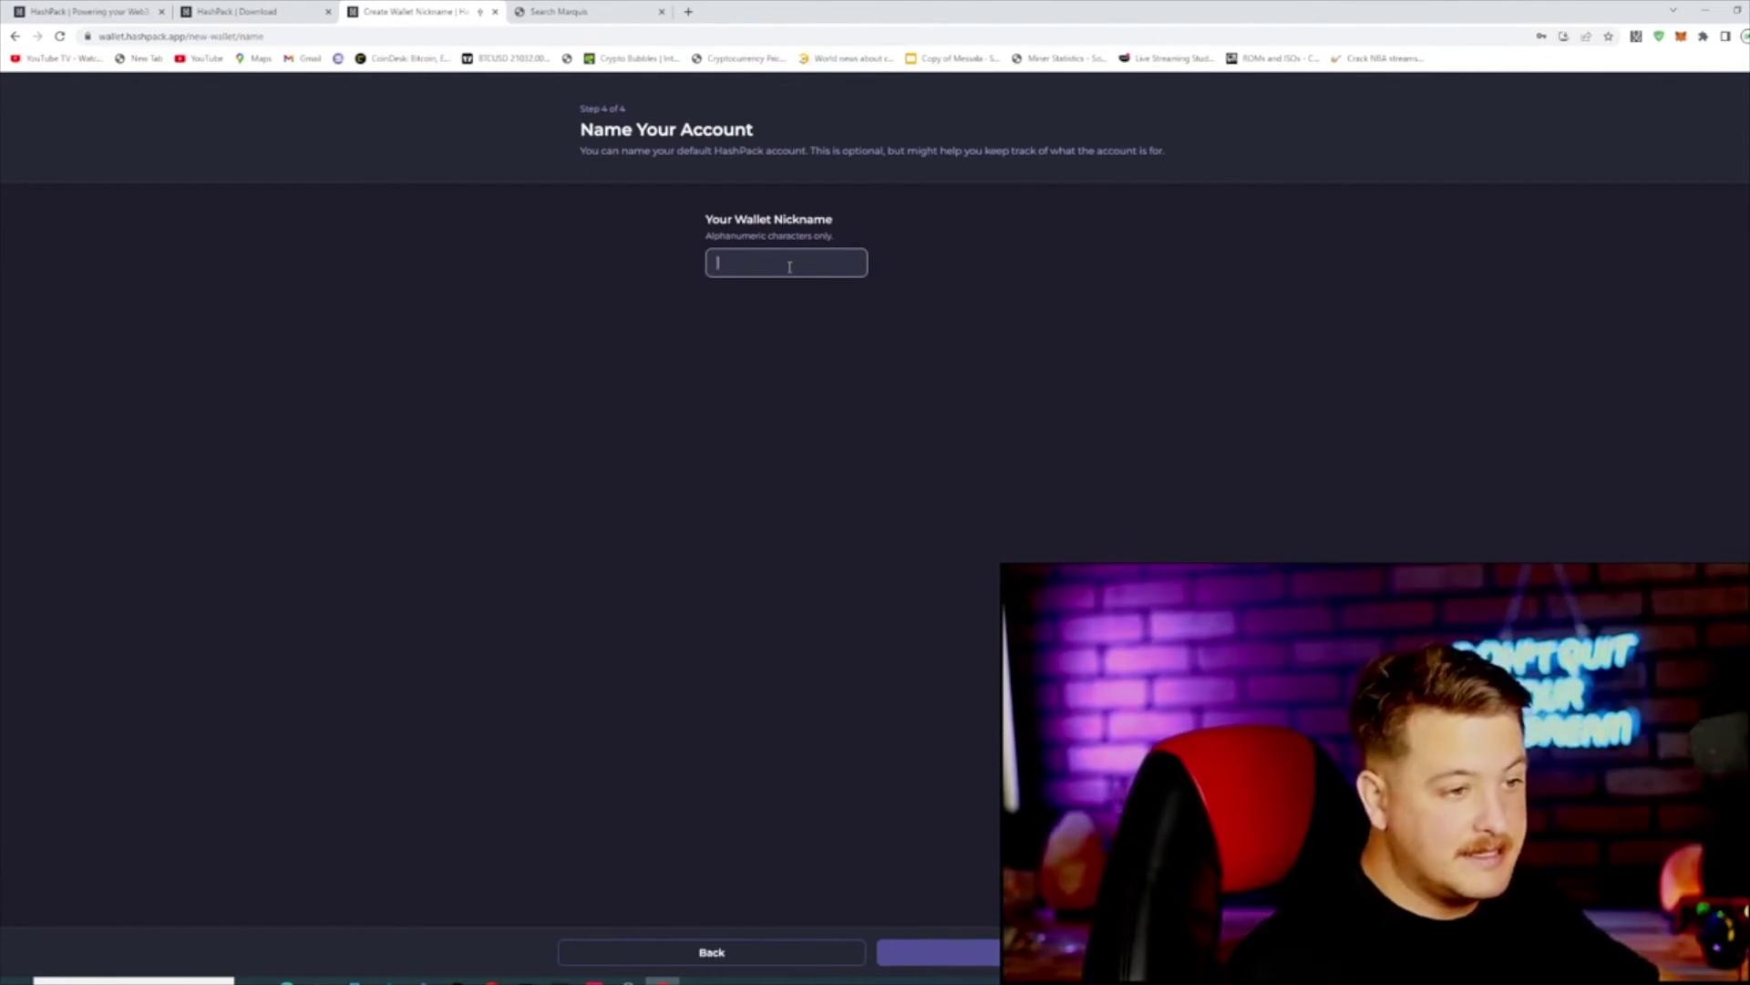
pyautogui.write('skeyszyy')
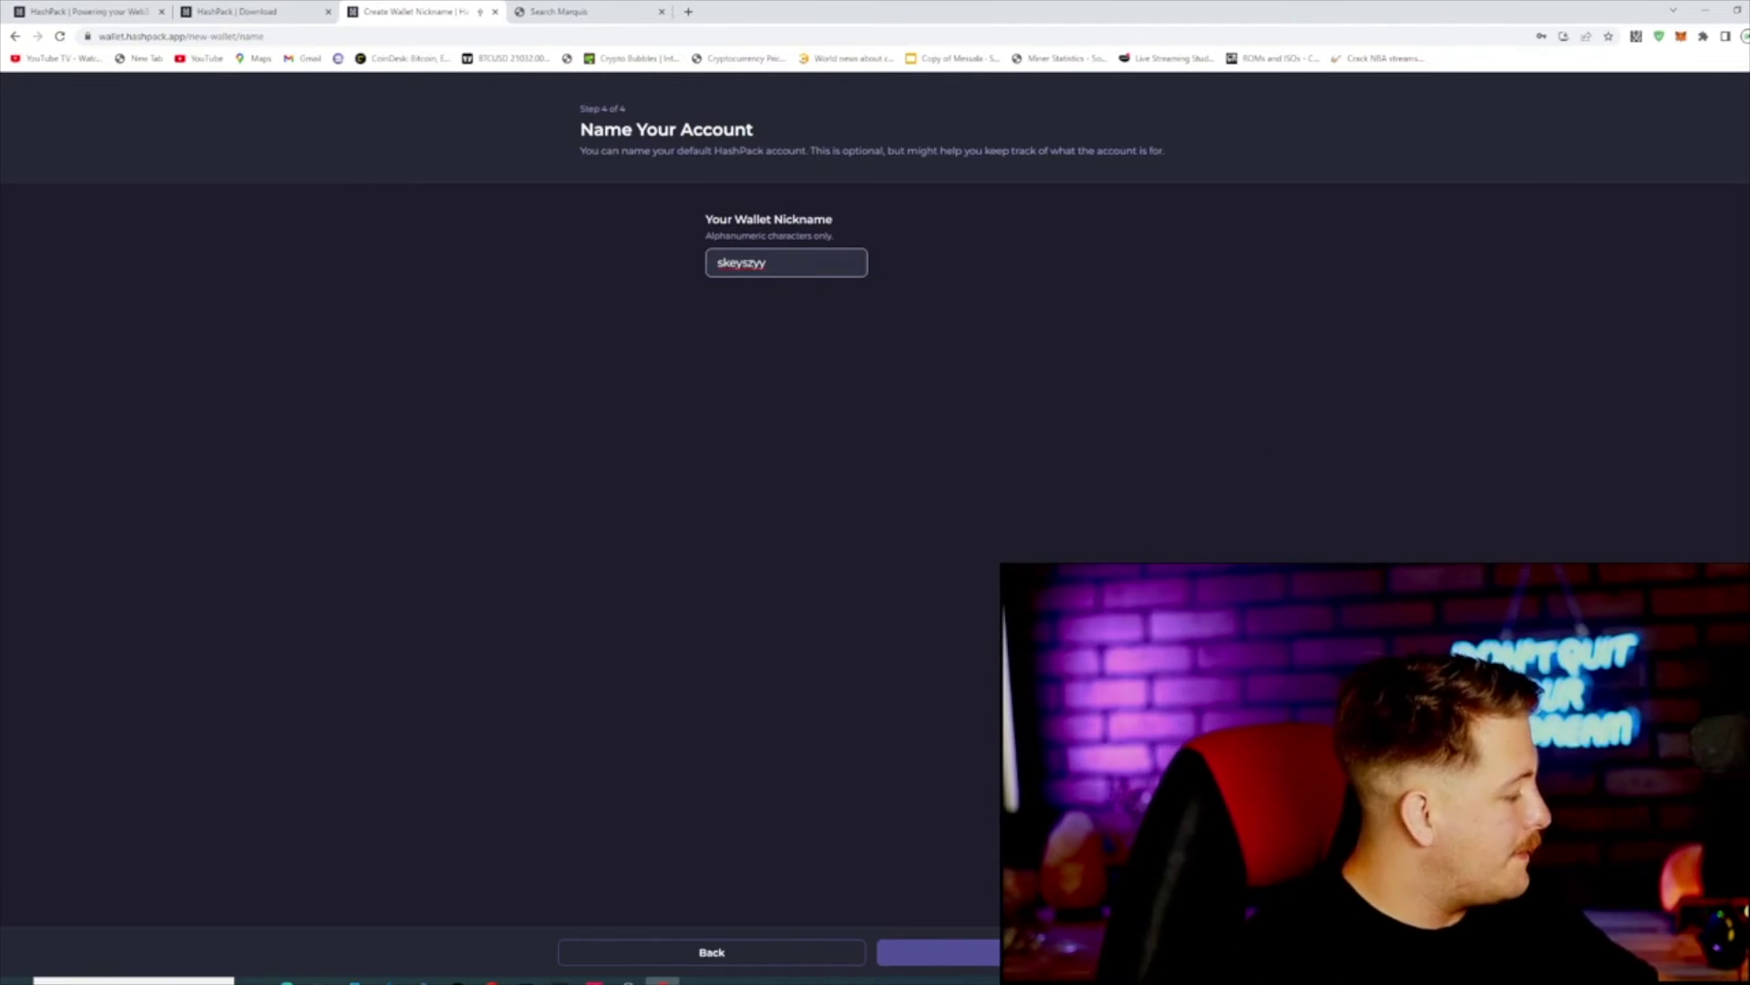
pyautogui.press('Return')
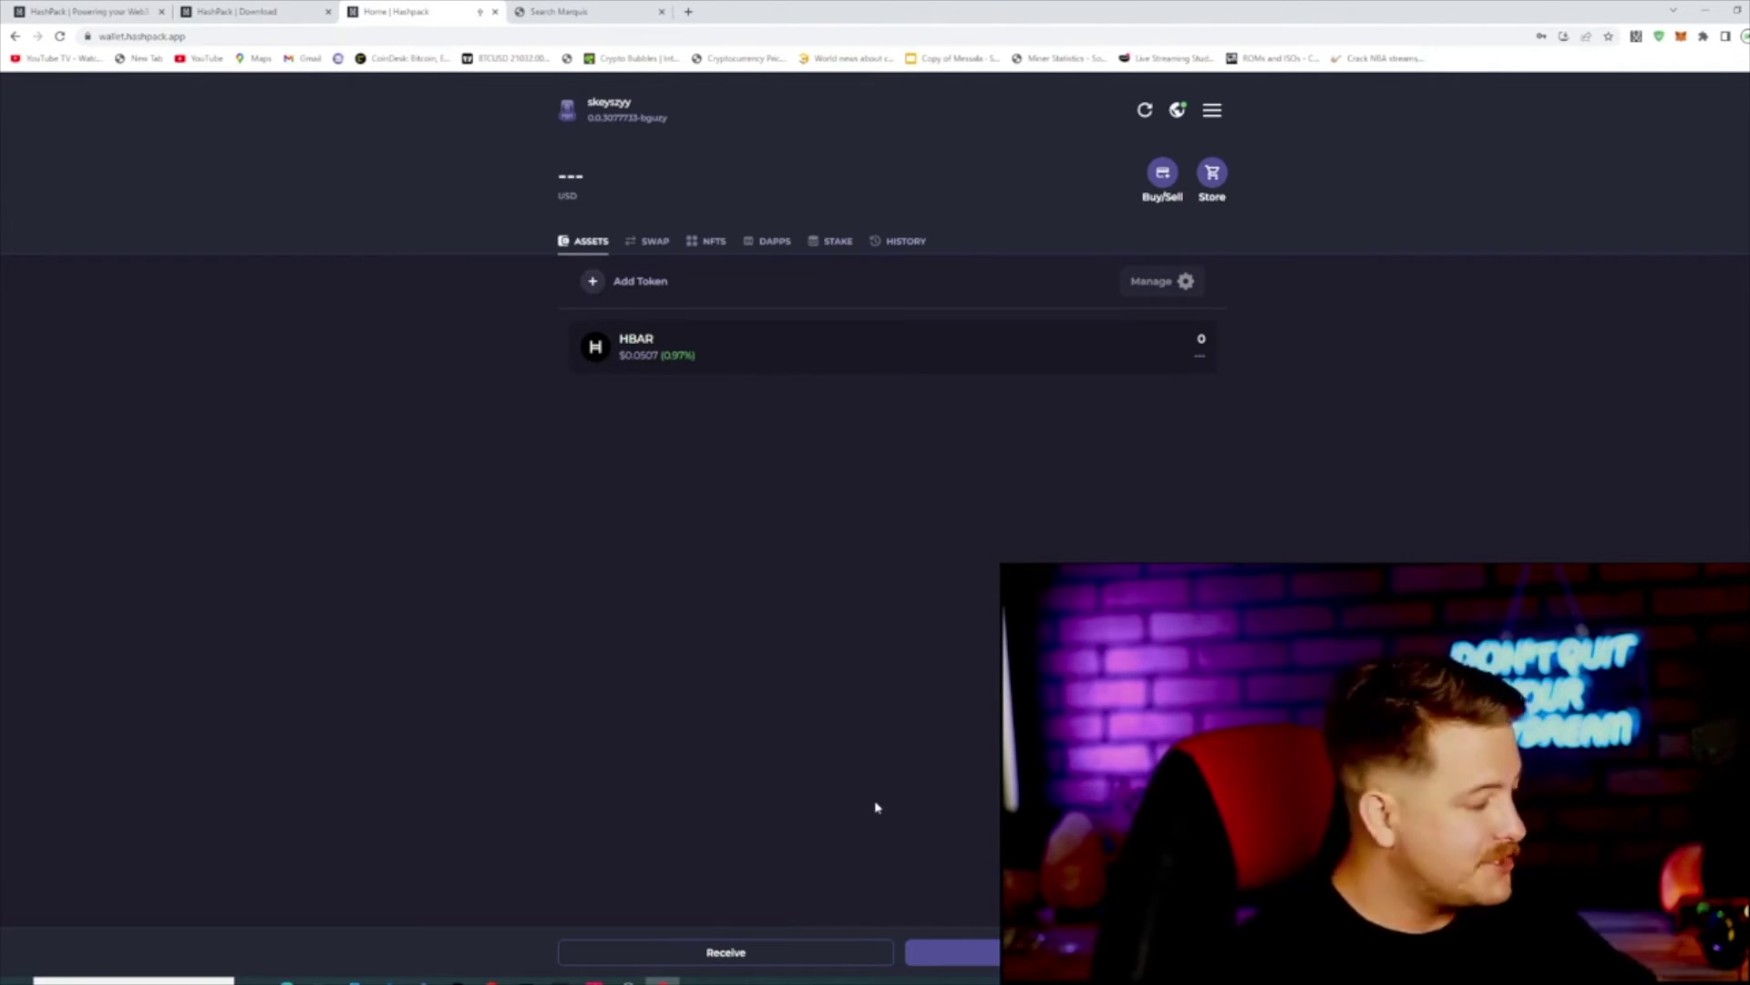
# Step: Open Receive to show the new wallet's HBAR deposit address and QR code
pyautogui.click(782, 952)
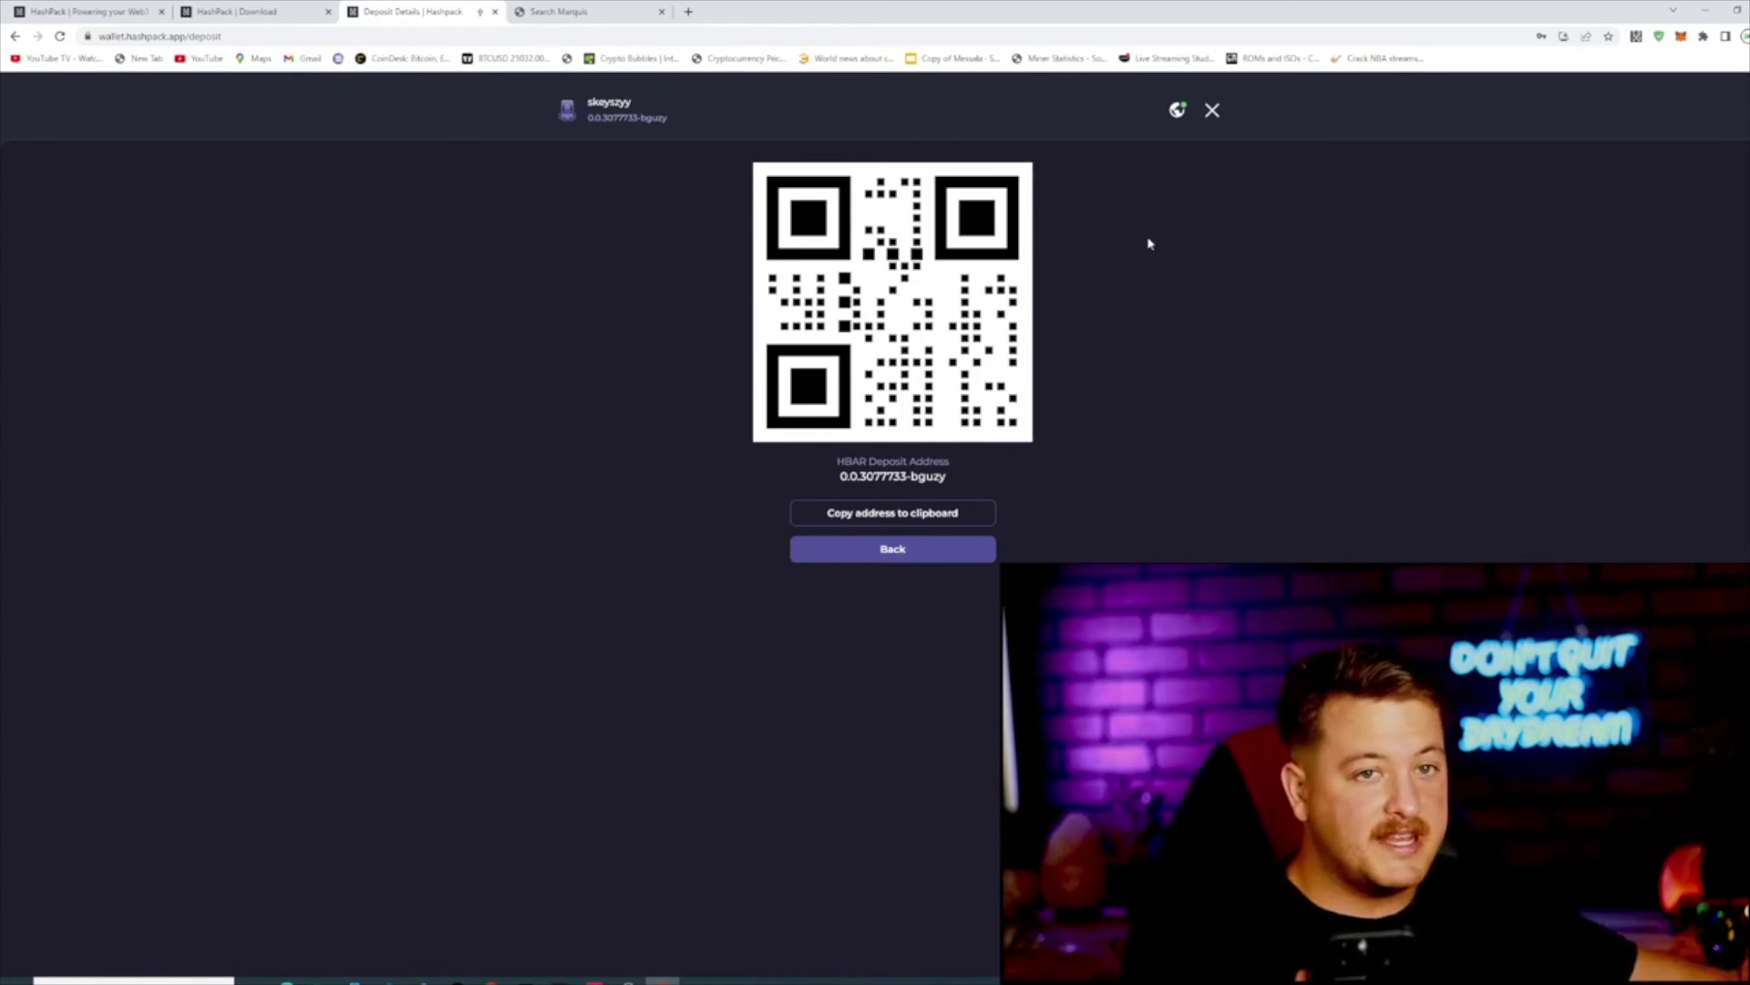
# Step: Return to the wallet home showing 196.579 HBAR, then switch to Ledger Live's Accounts
pyautogui.hotkey('alt', 'Left')
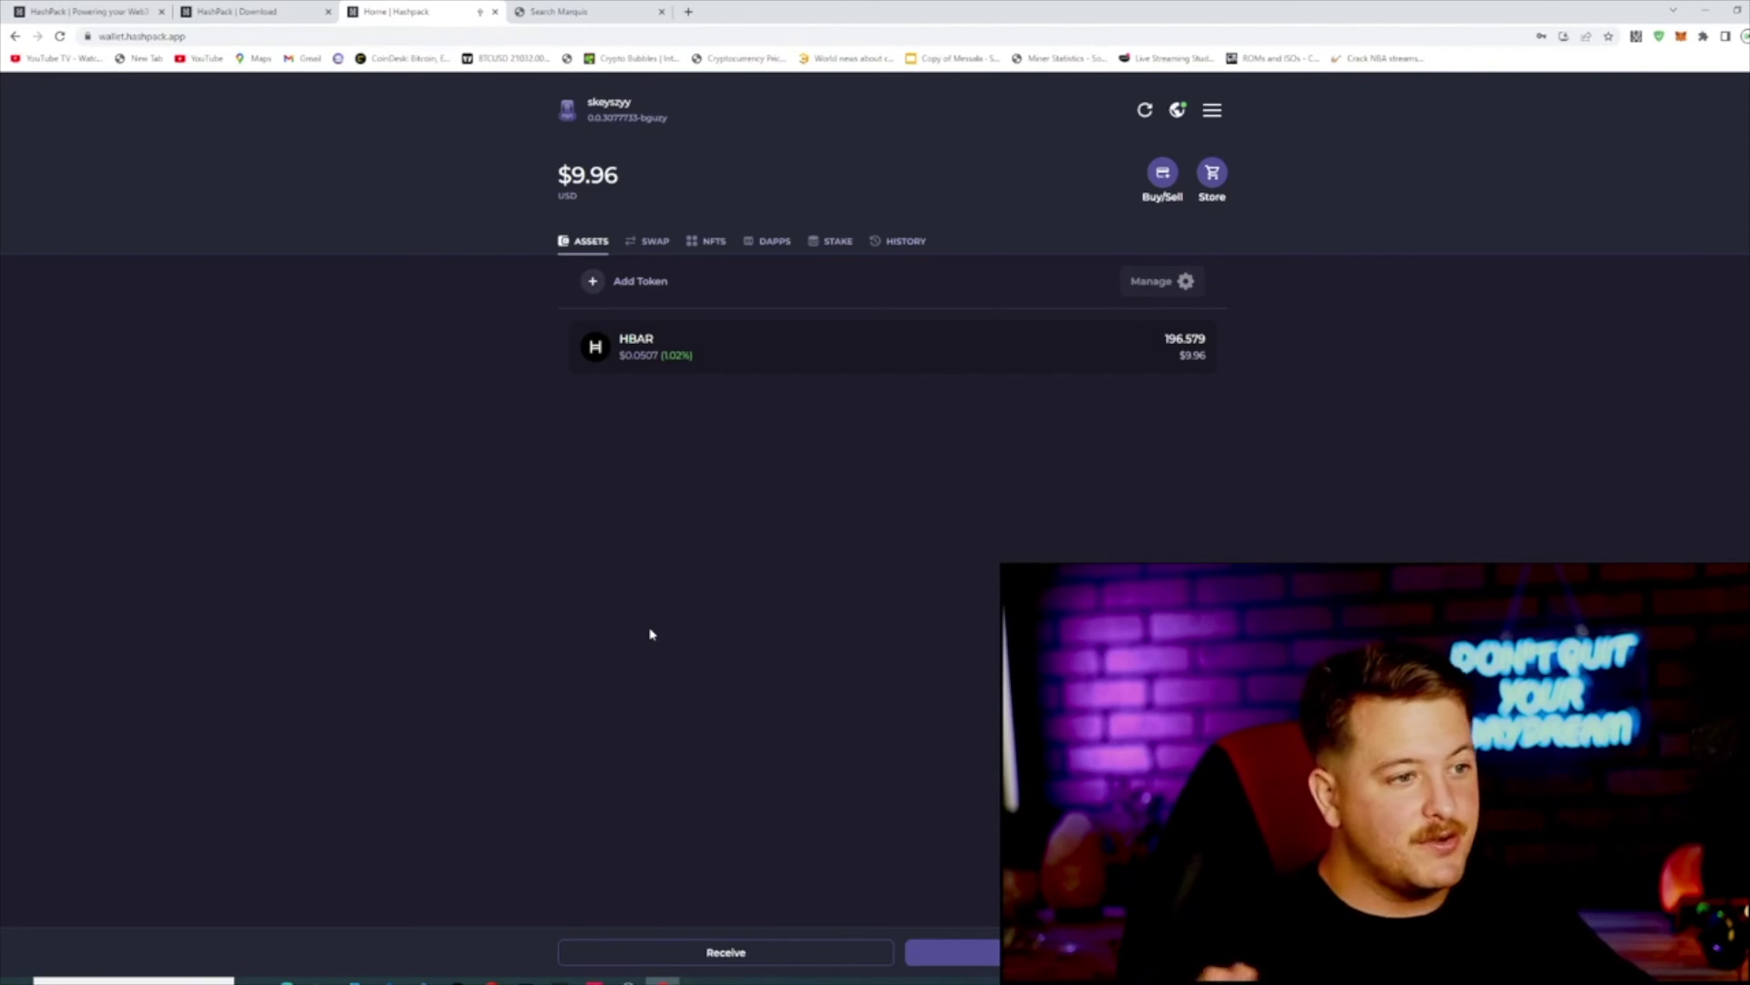
pyautogui.hotkey('alt', 'Tab')
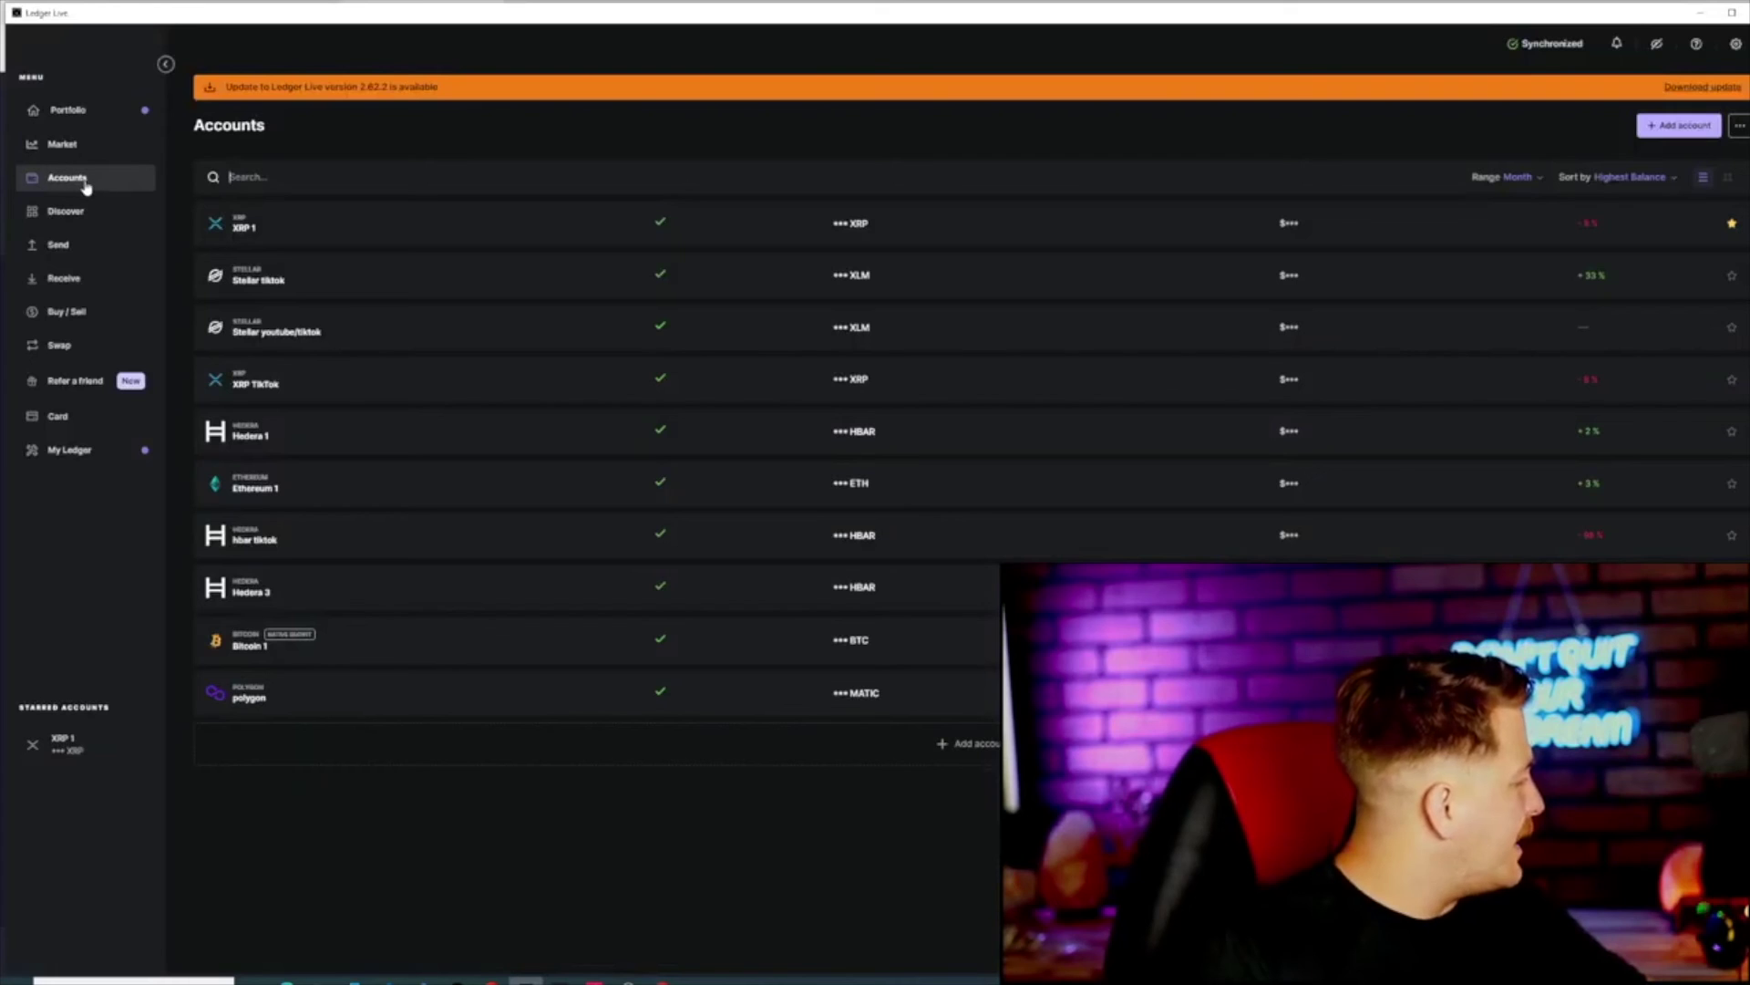
# Step: Start adding a Hedera (HBAR) account and connect the unlocked Ledger device
pyautogui.click(983, 761)
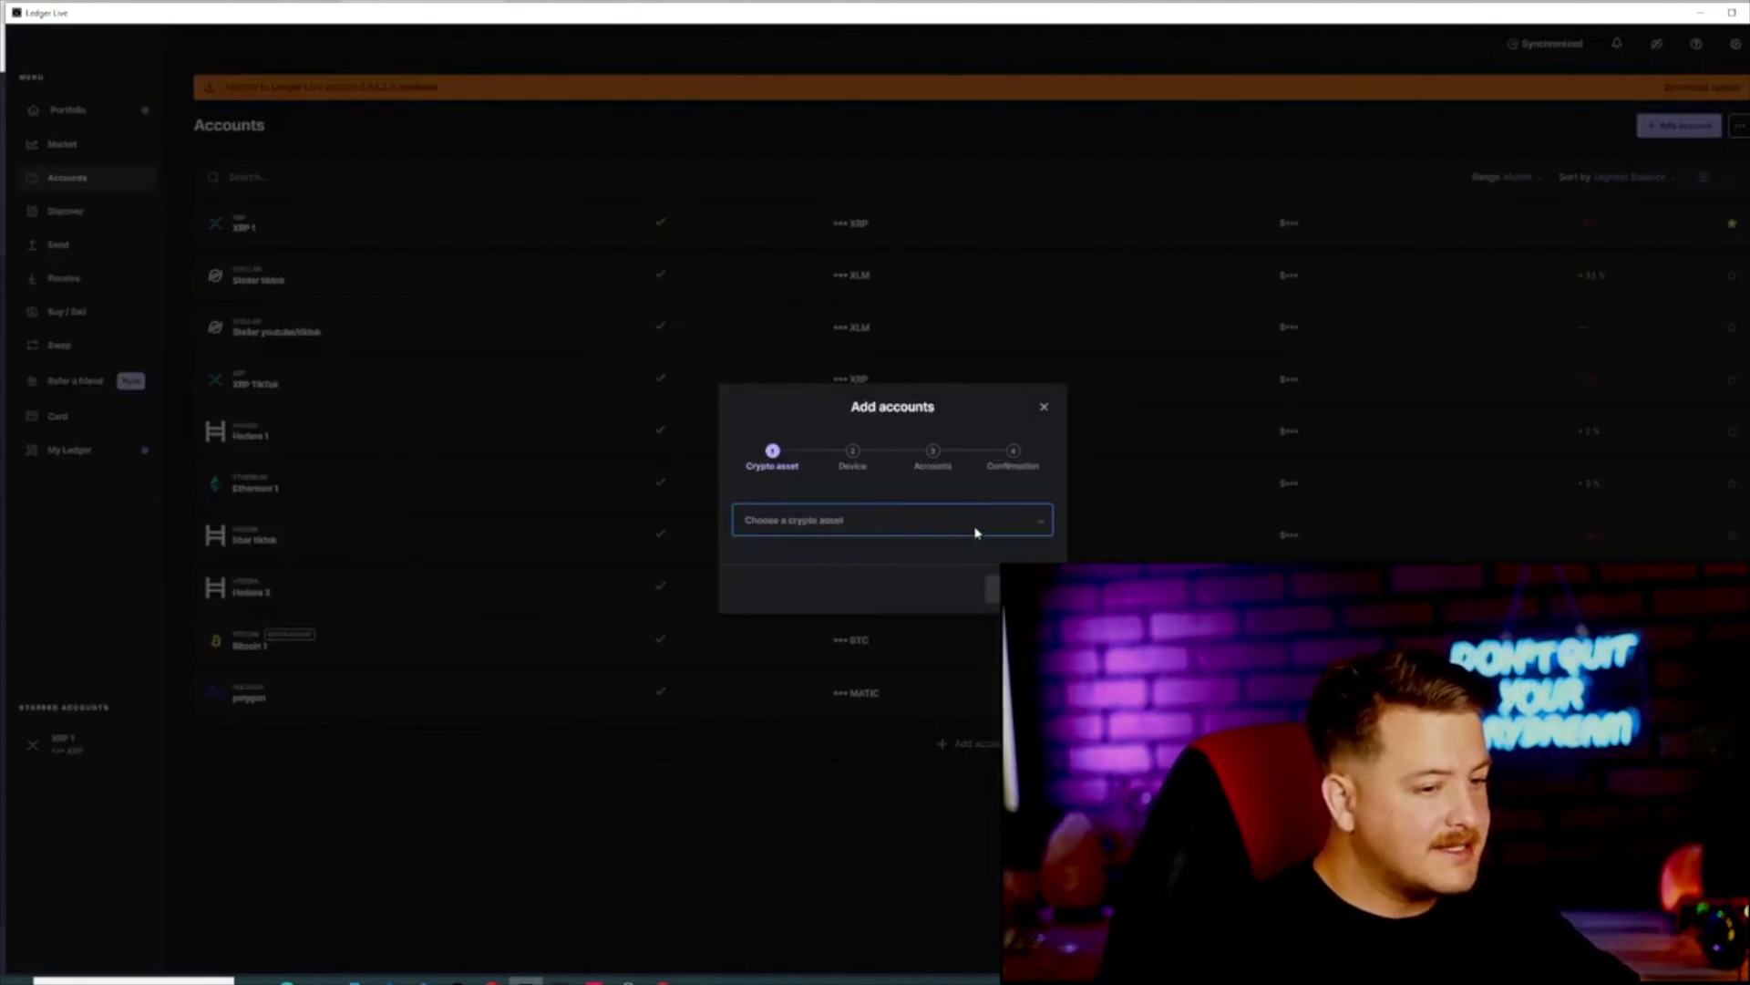
pyautogui.click(980, 529)
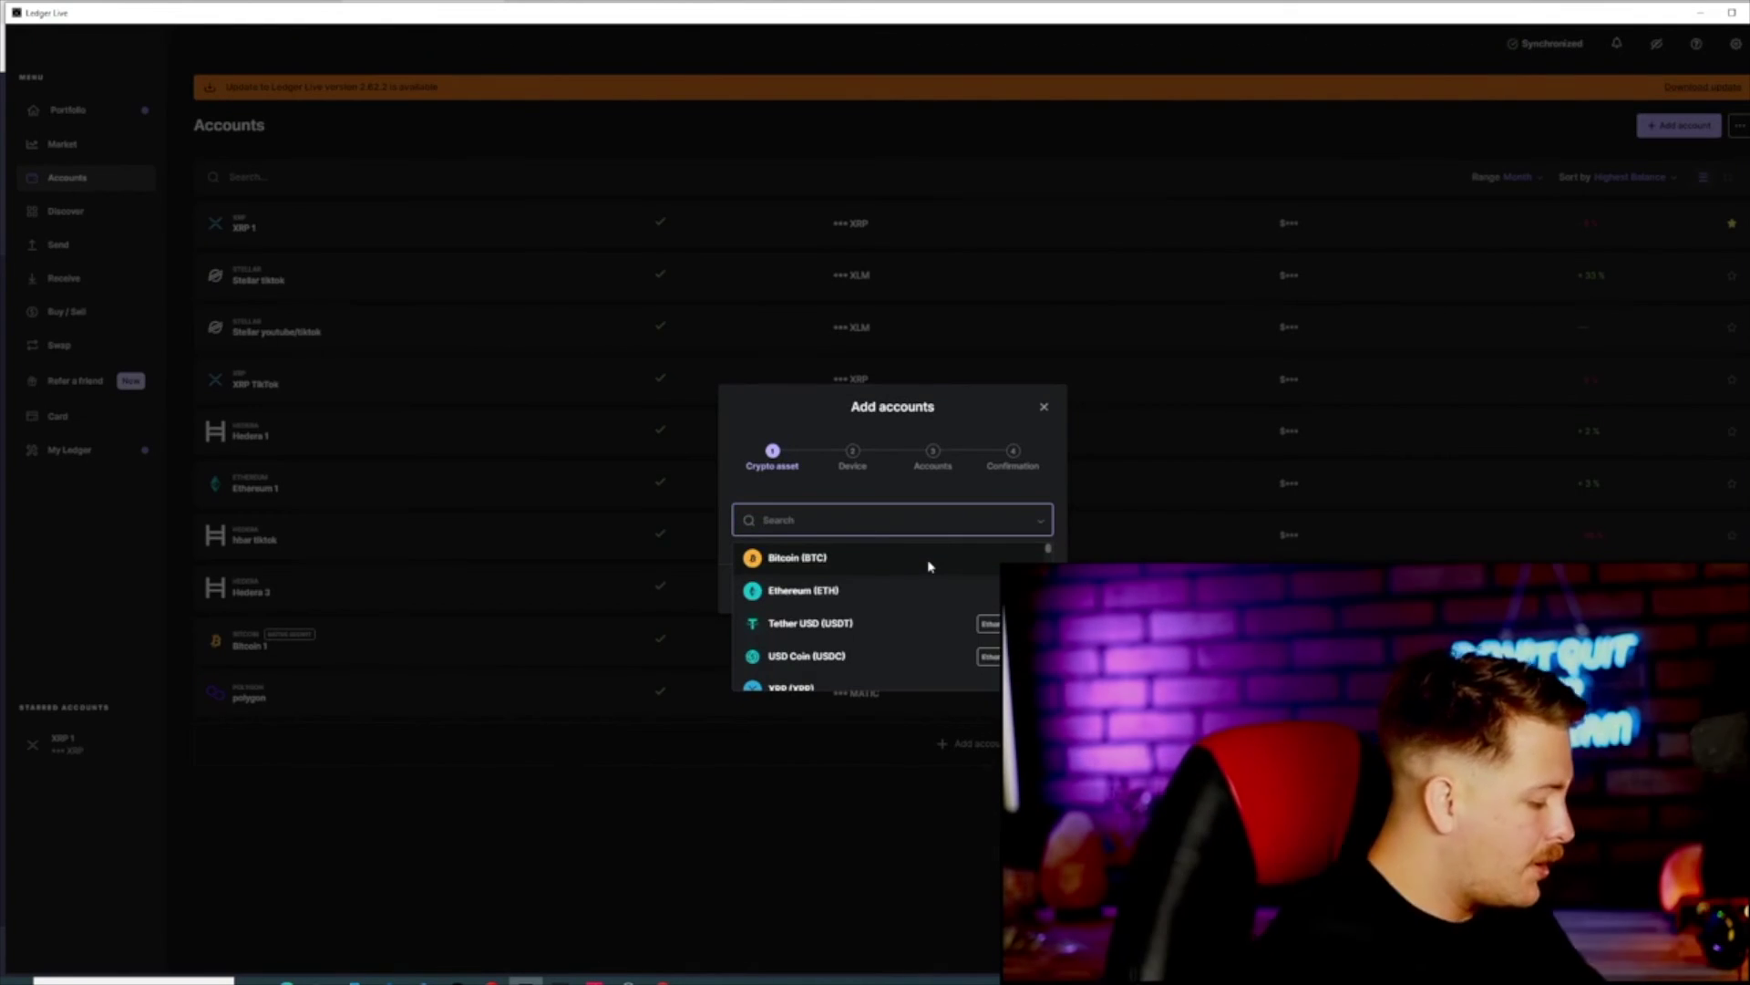
pyautogui.write('hba')
pyautogui.click(929, 561)
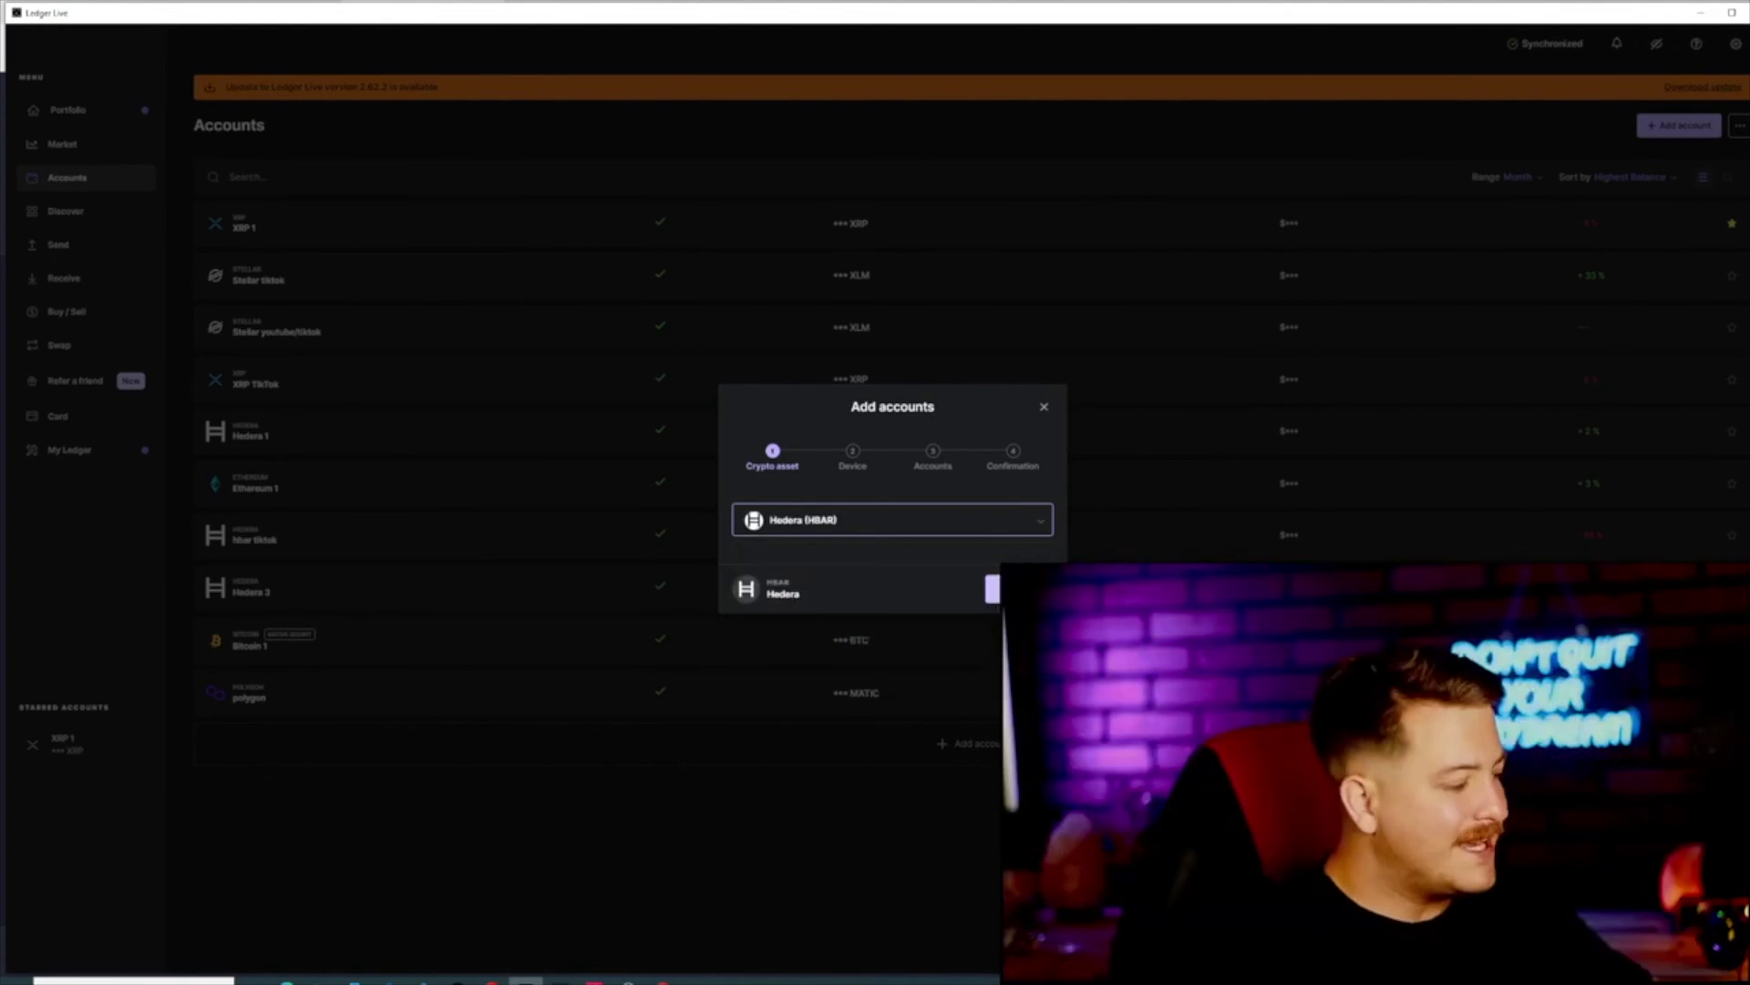
pyautogui.click(992, 589)
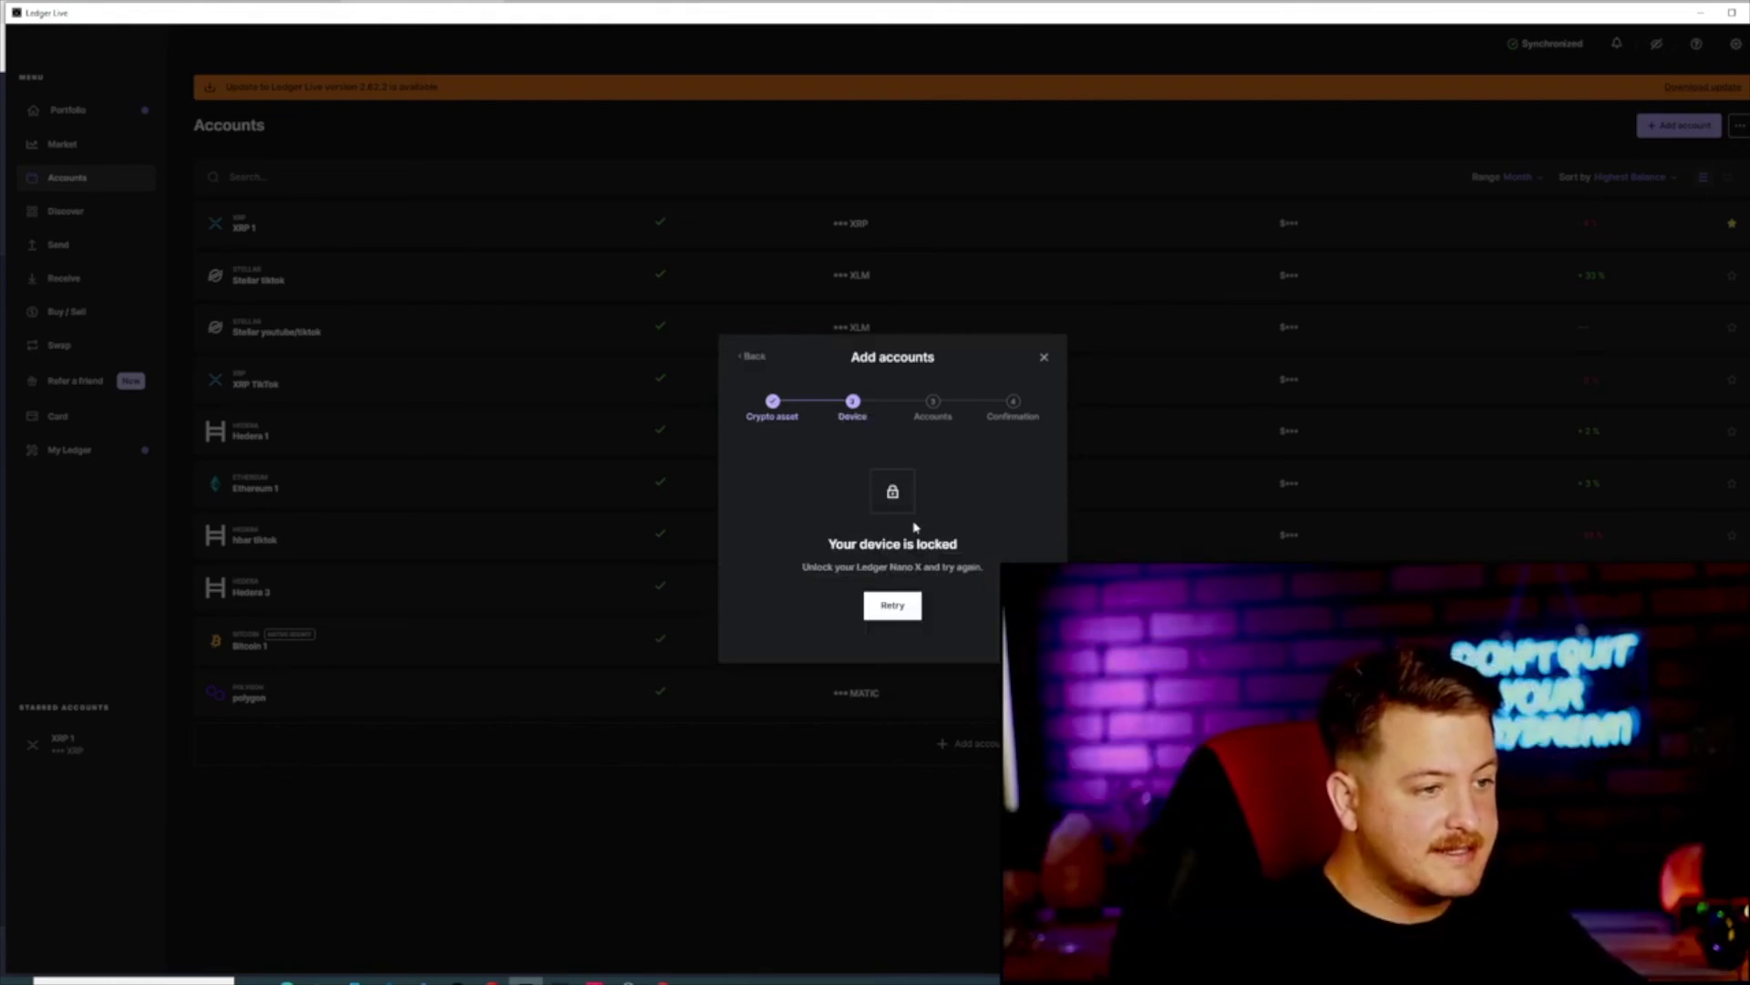
pyautogui.click(894, 605)
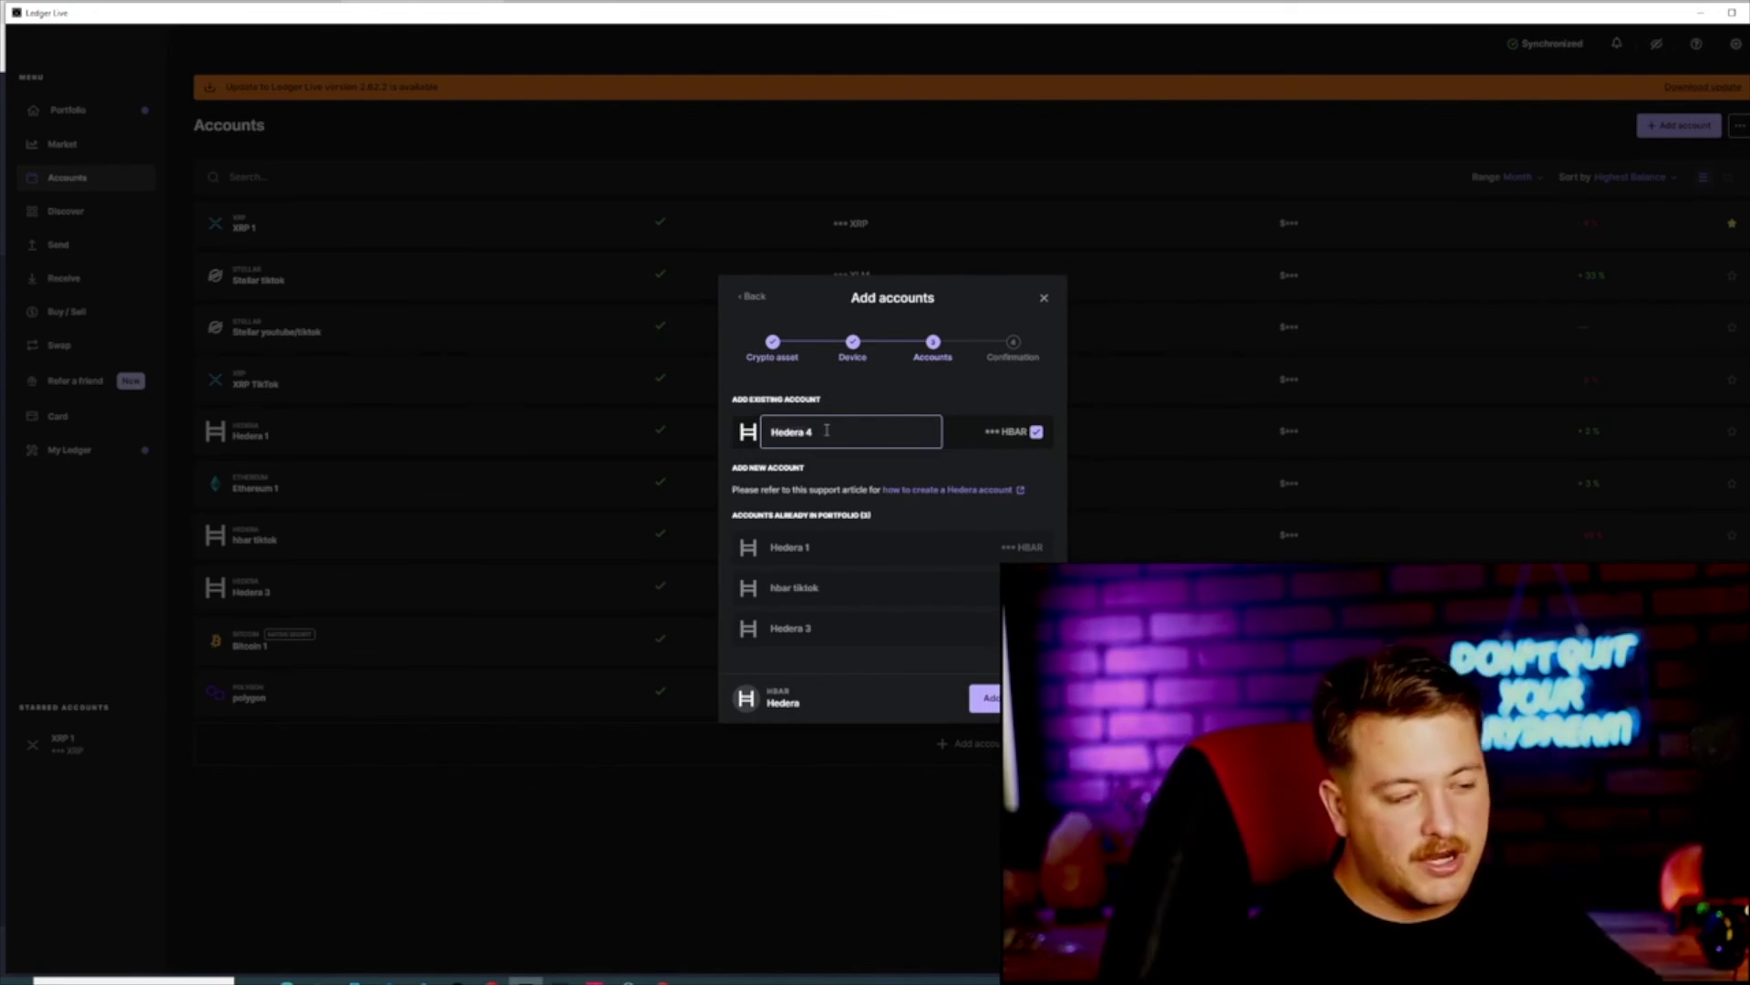
# Step: Name the new account 'hbar tiktok/youtube', add it, and open its page
pyautogui.hotkey('ctrl', 'a')
pyautogui.write('hbar tiktok/youtube')
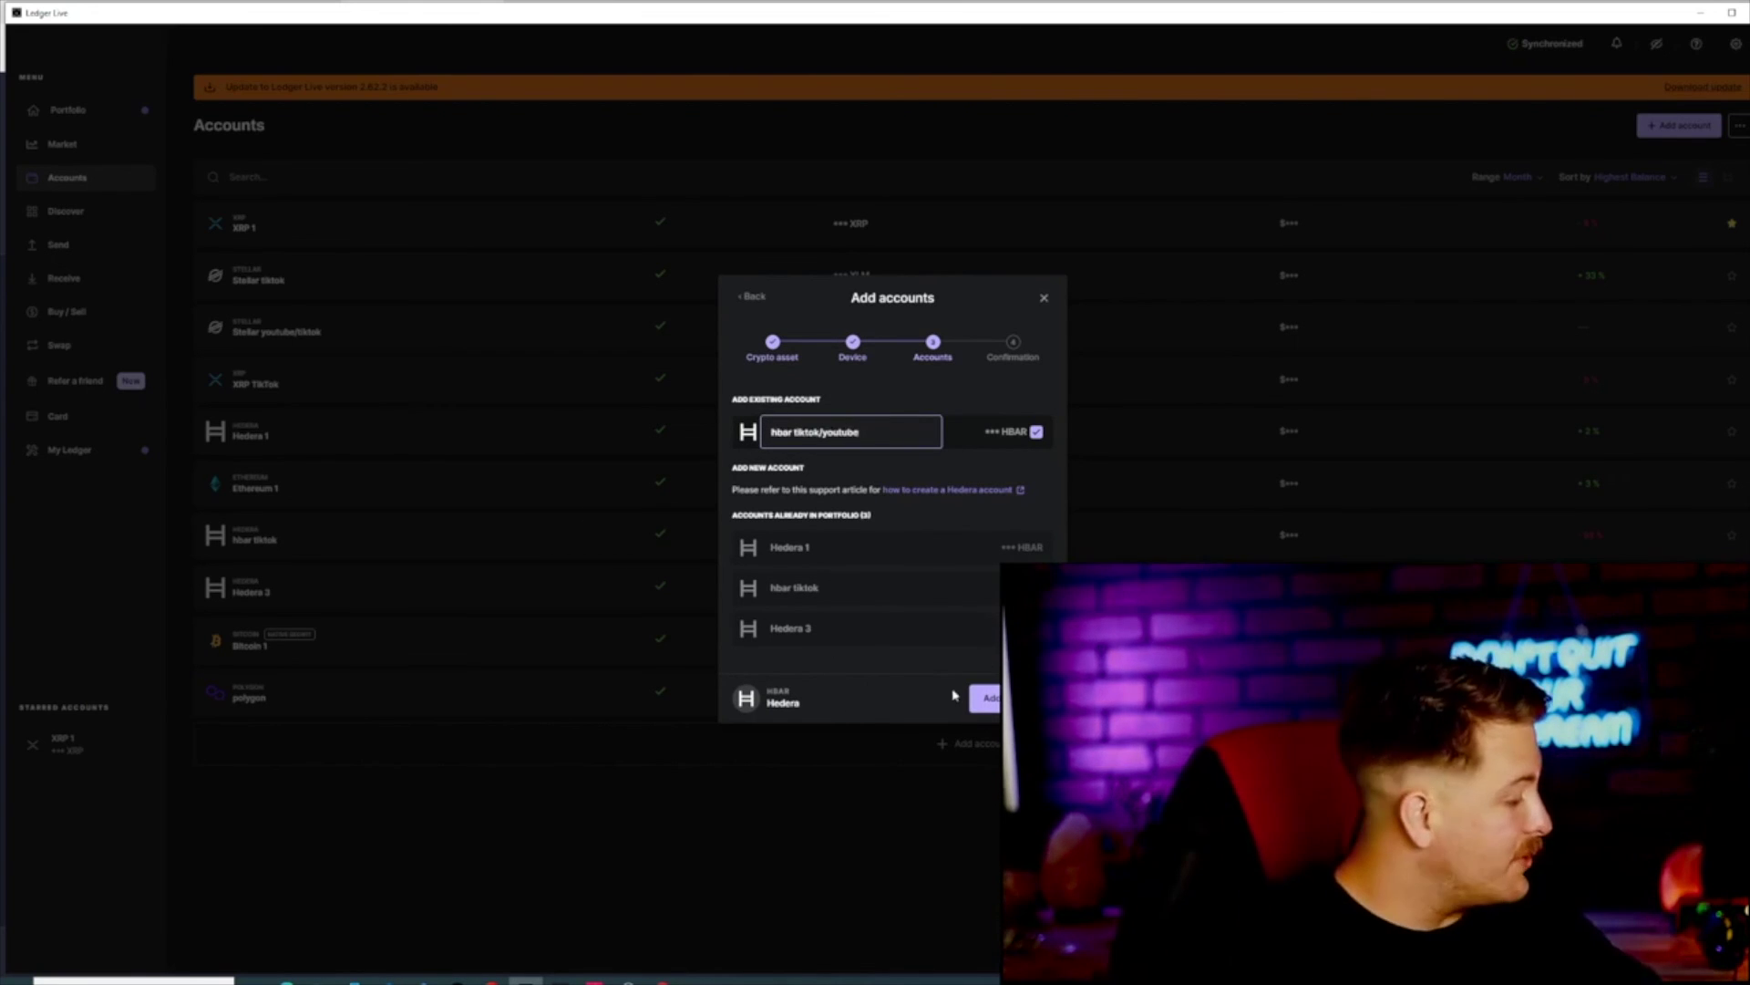
pyautogui.click(1012, 698)
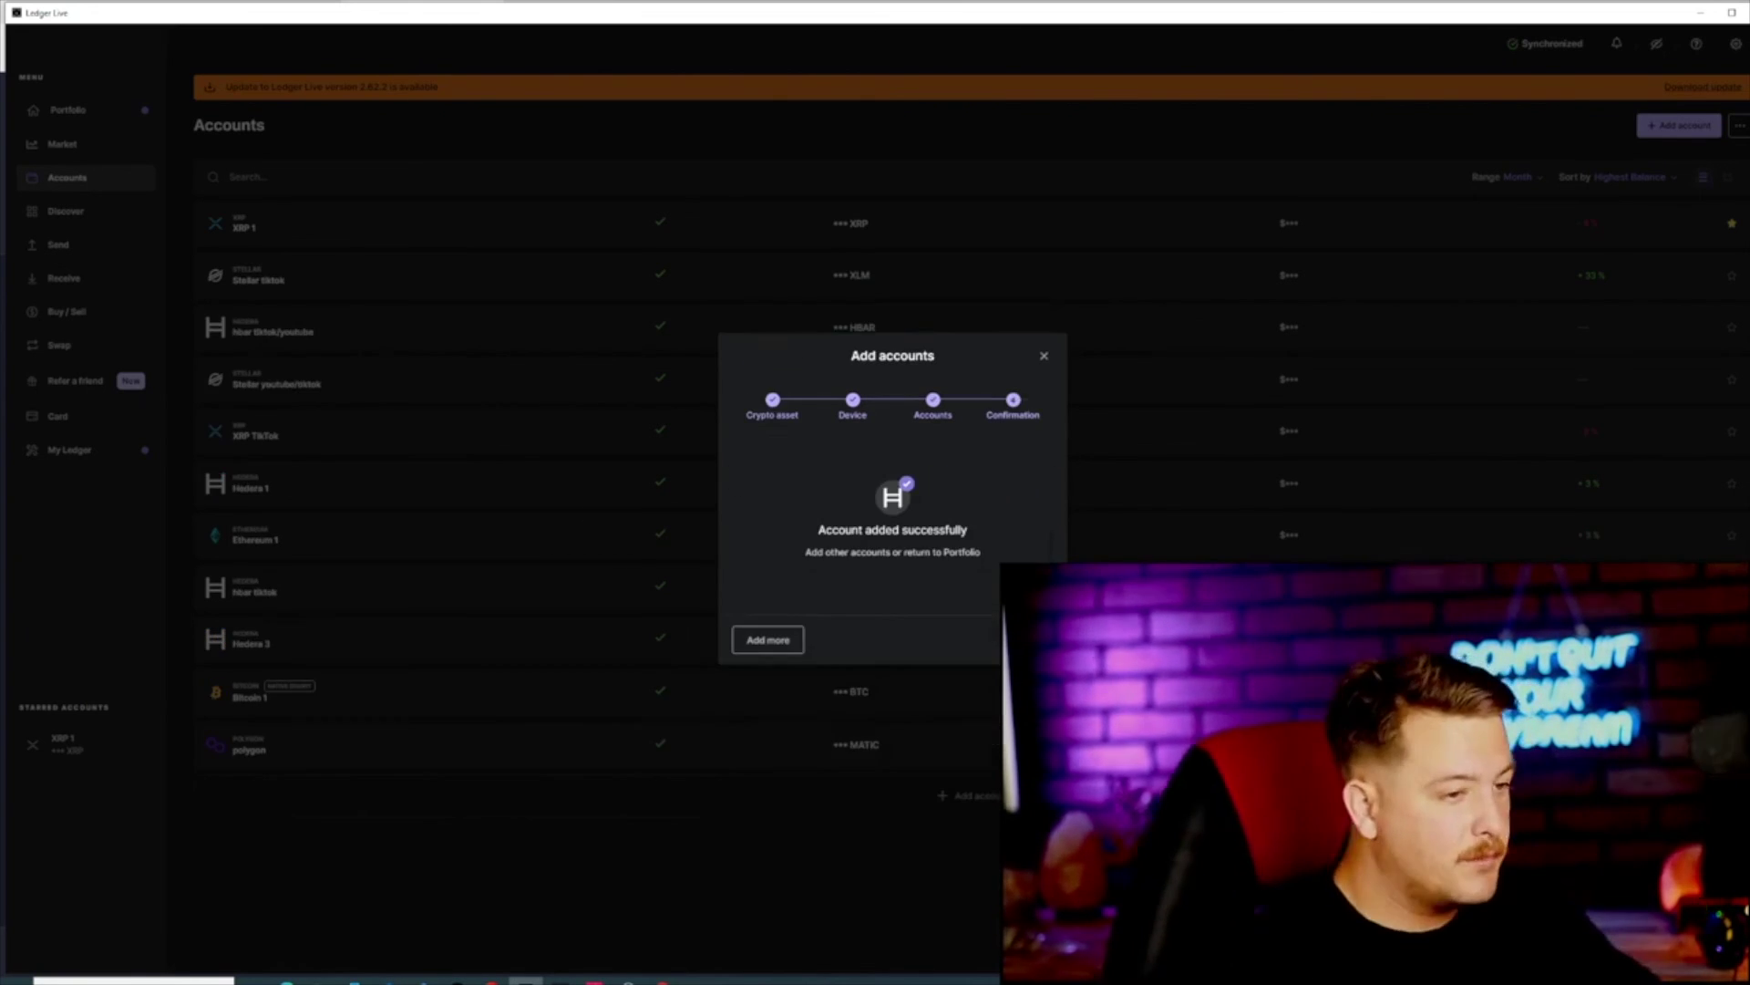
pyautogui.click(265, 328)
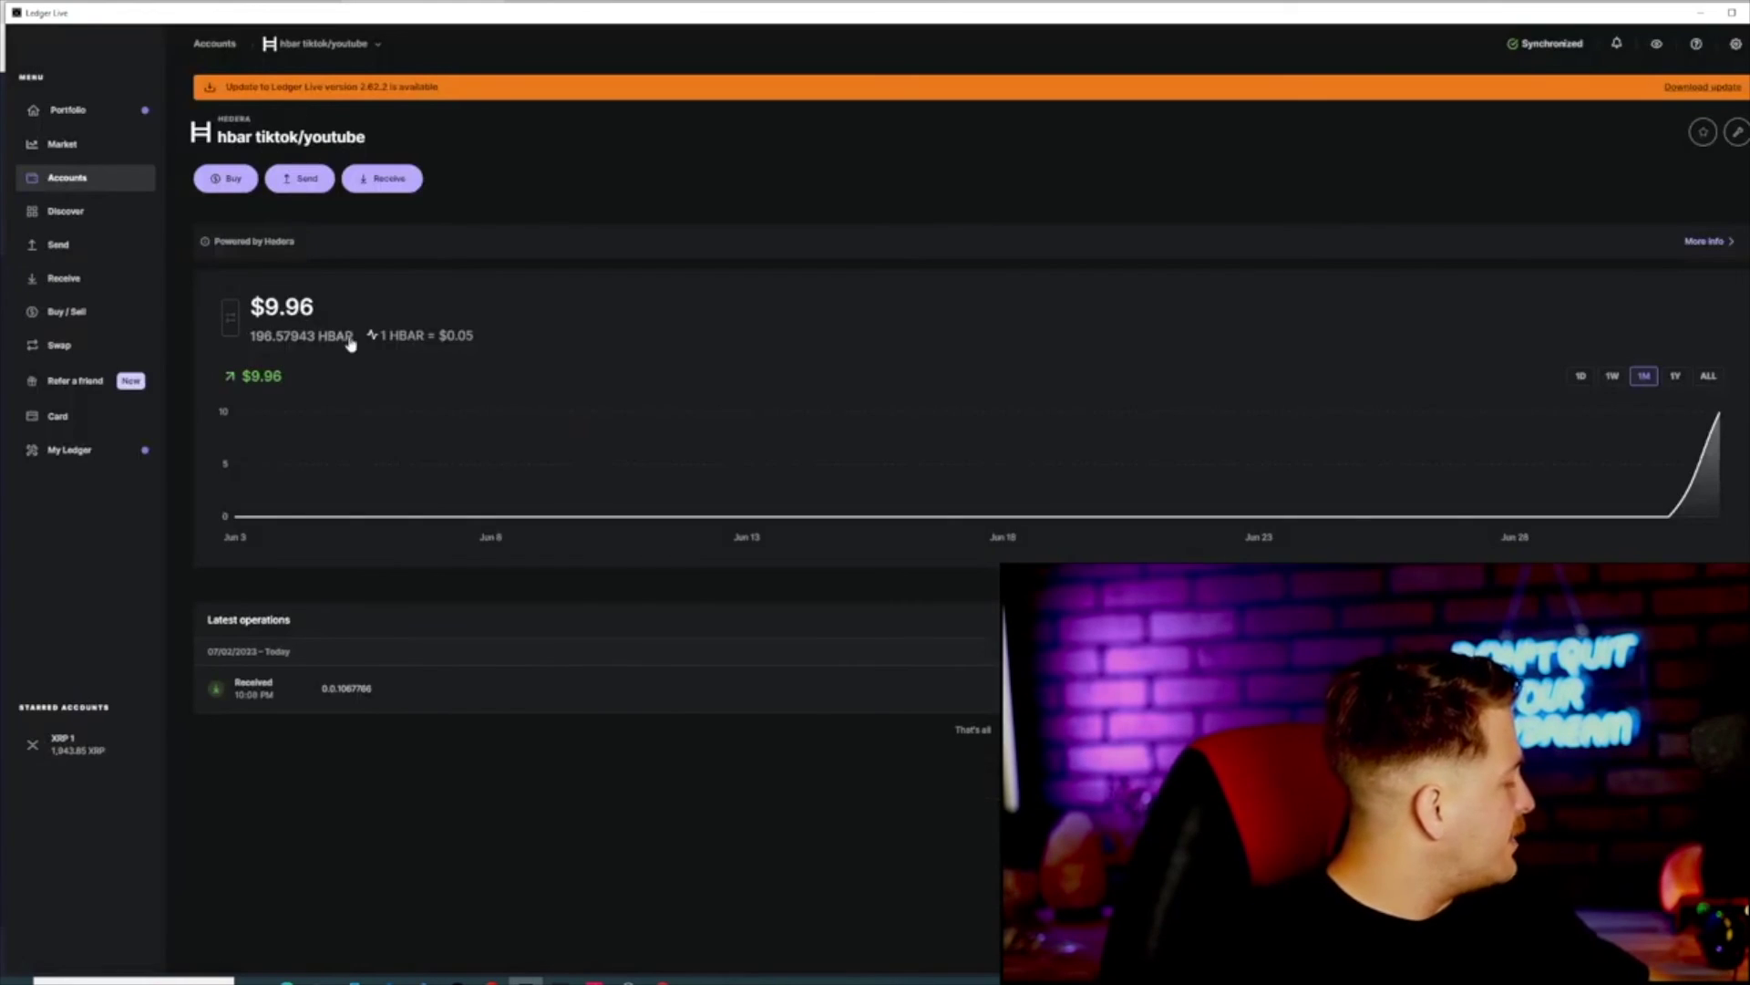